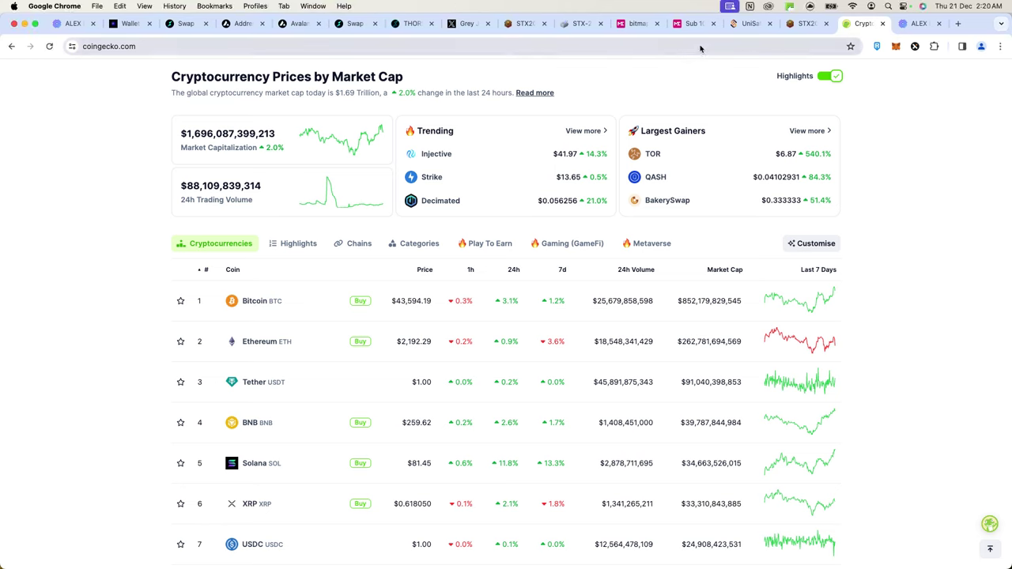
- Show the stx20browser.xyz STX-20 token list and close the Alert! popup covering the table
click(571, 23)
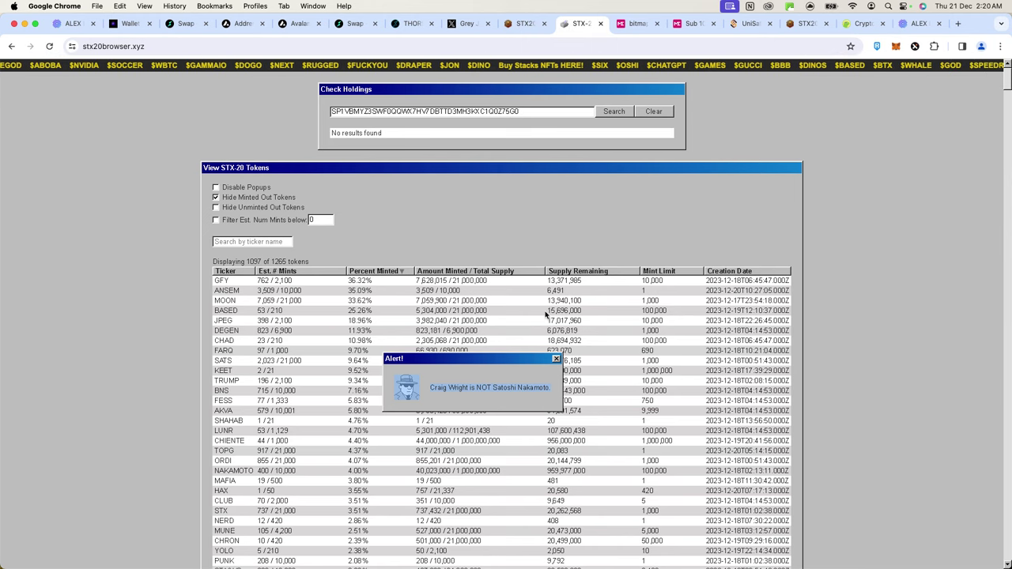
click(556, 359)
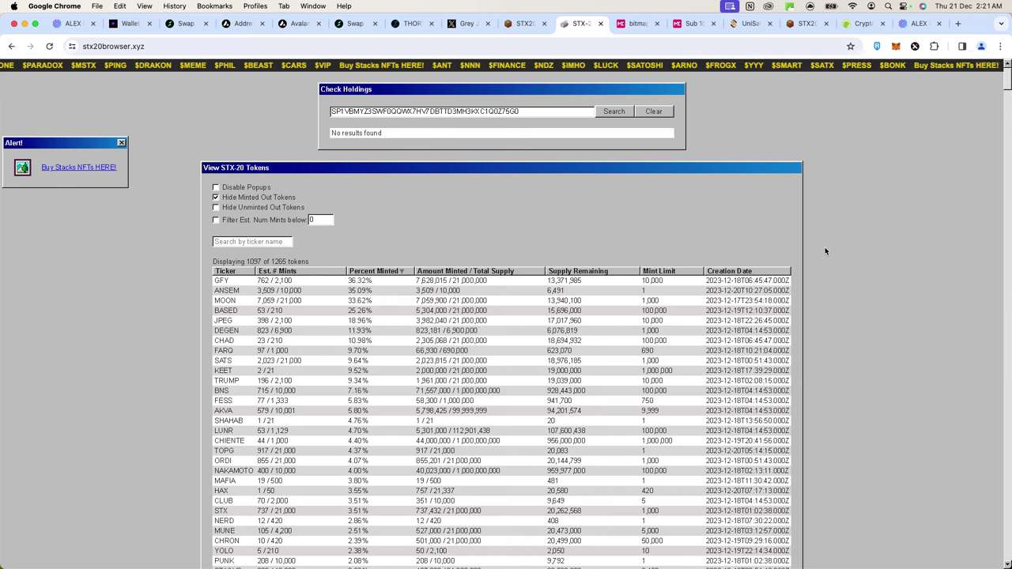
scroll(810, 256, down, 3)
key(super+plus)
key(super+plus)
scroll(696, 148, up, 3)
- Search CoinGecko for STACKS and open the Stacks (STX) coin page
click(865, 23)
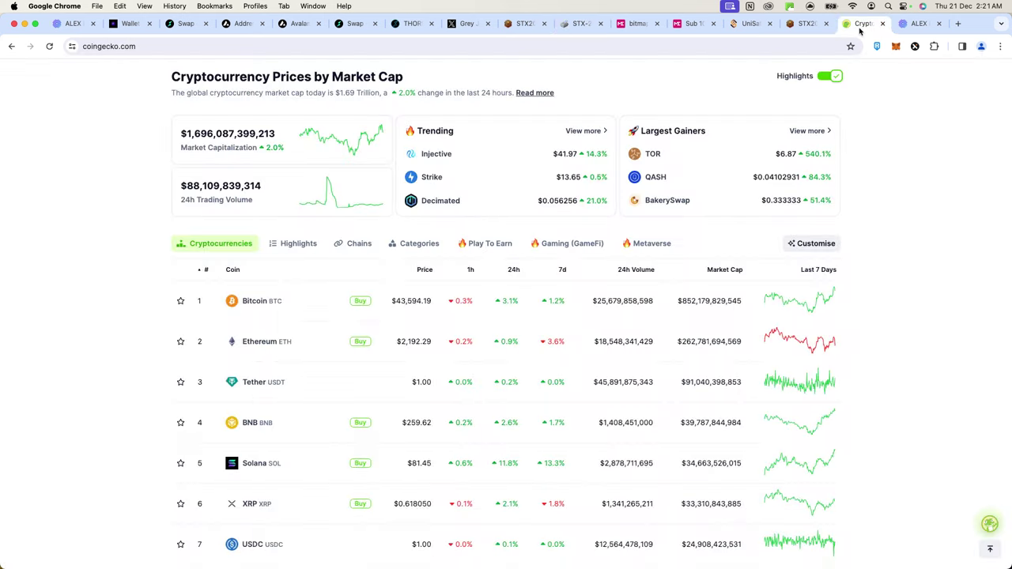
scroll(798, 118, up, 3)
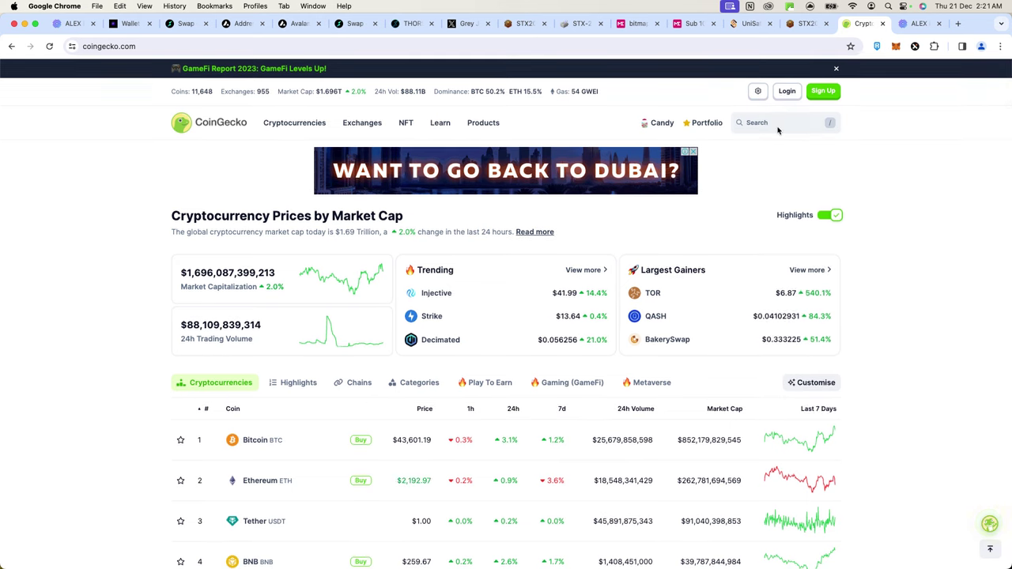
click(775, 124)
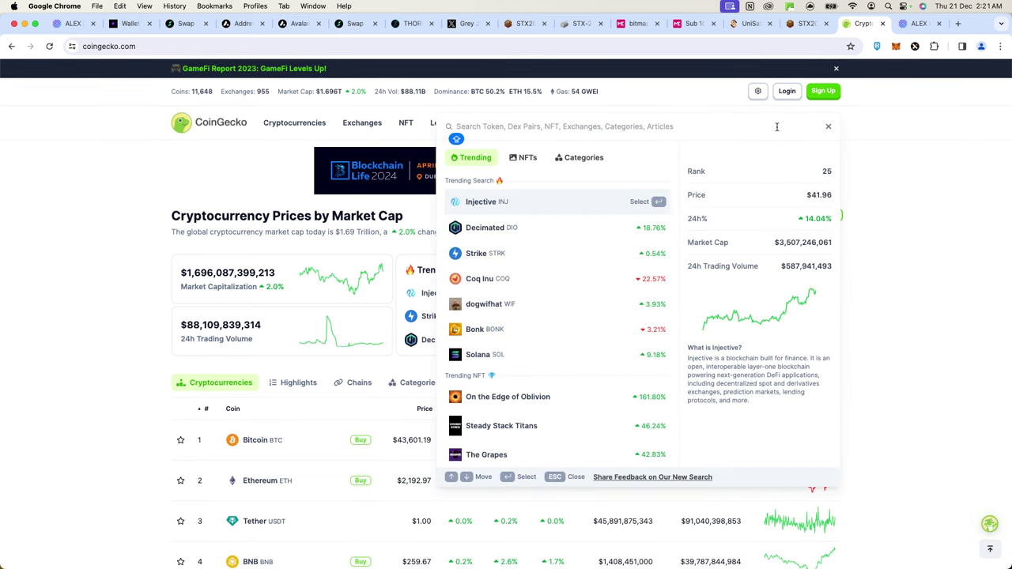
text(STACKS)
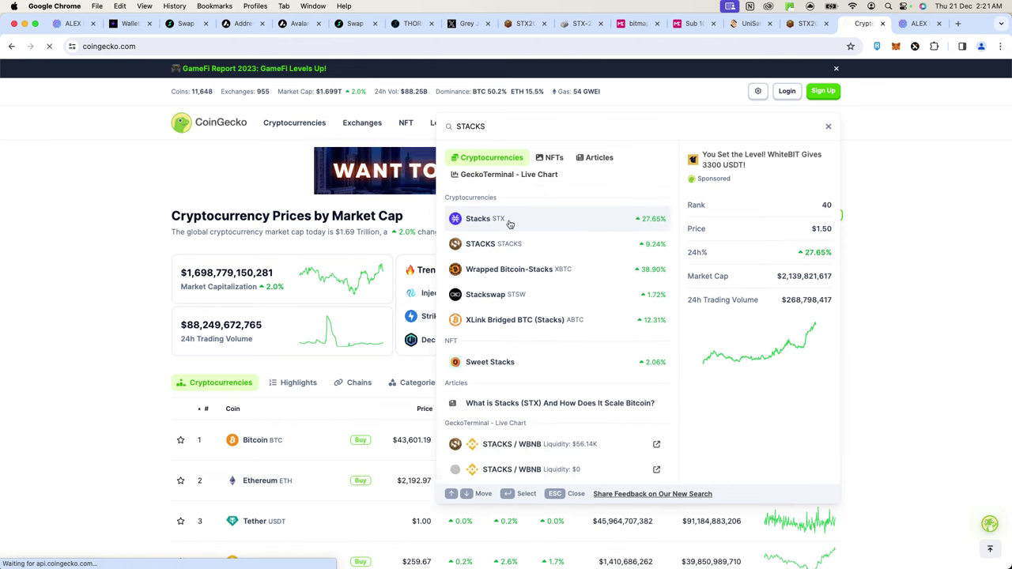
click(509, 224)
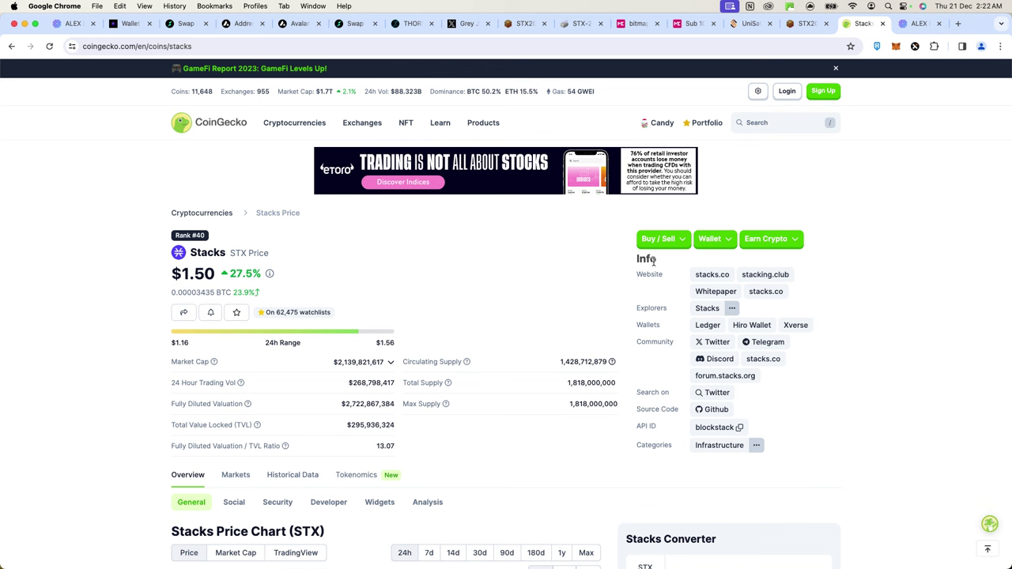
- Review the Stacks price of $1.50, then move to the stx20.com explorer
scroll(529, 282, down, 2)
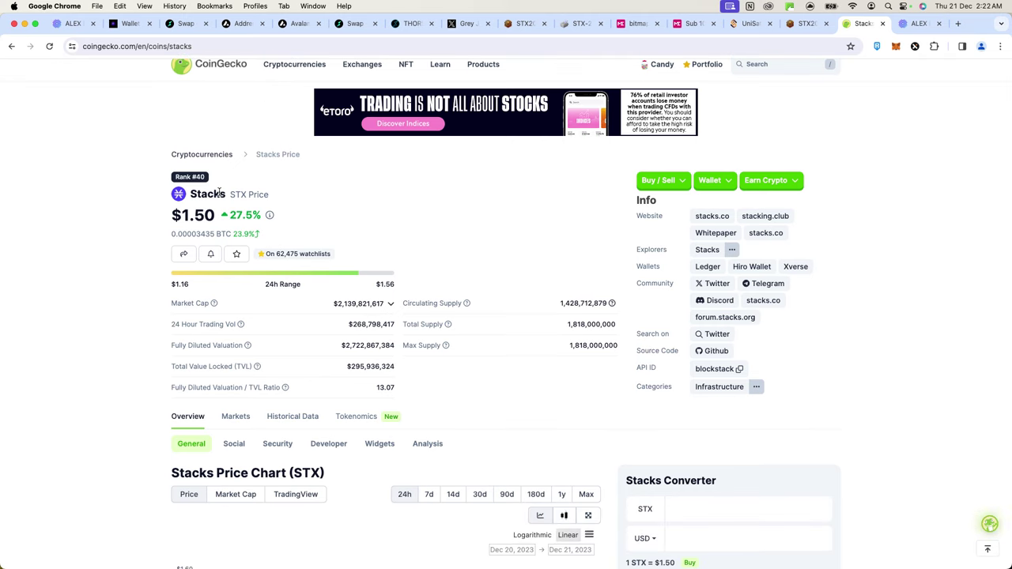
scroll(187, 205, up, 5)
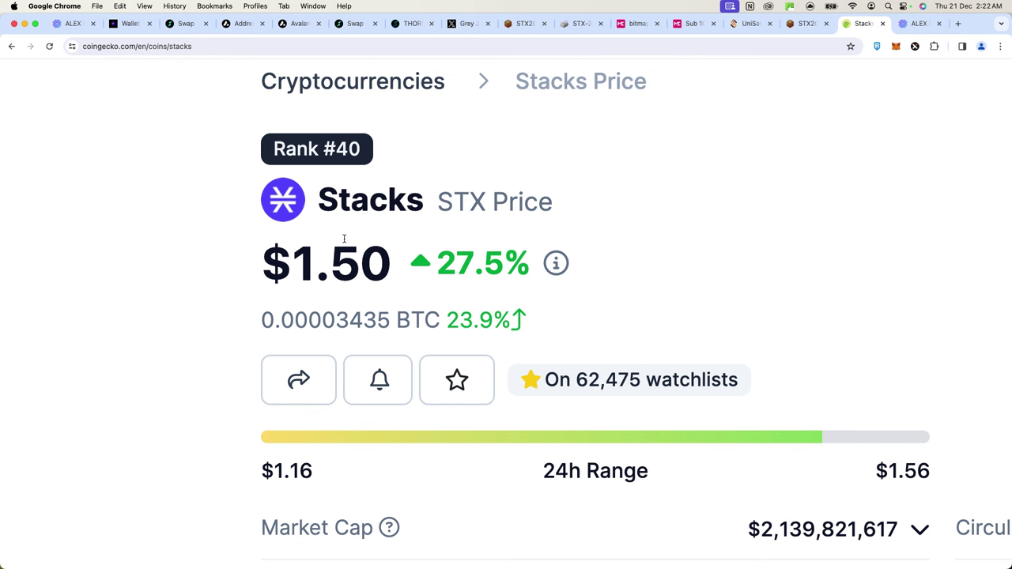
drag(318, 200, 352, 199)
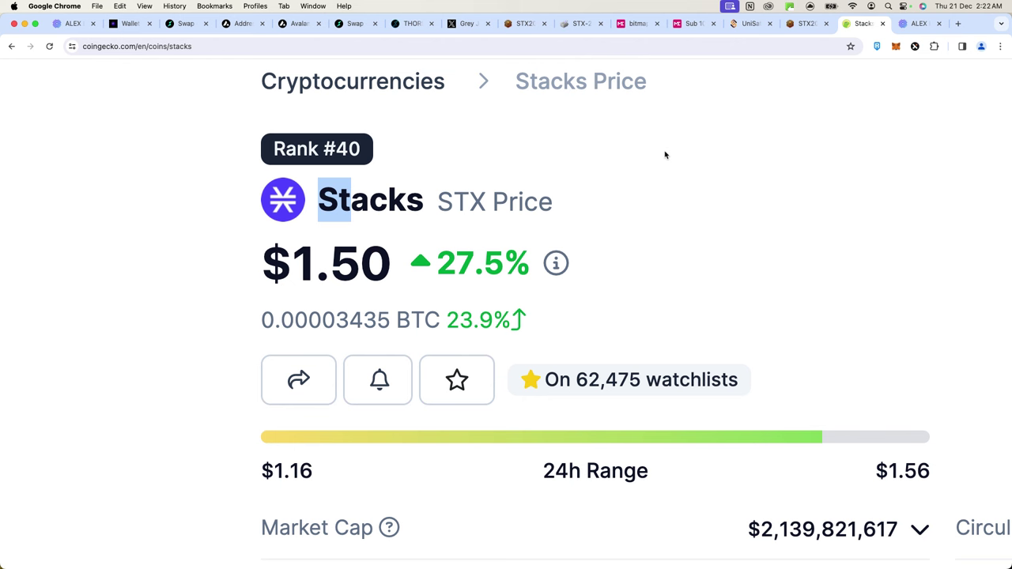
click(802, 23)
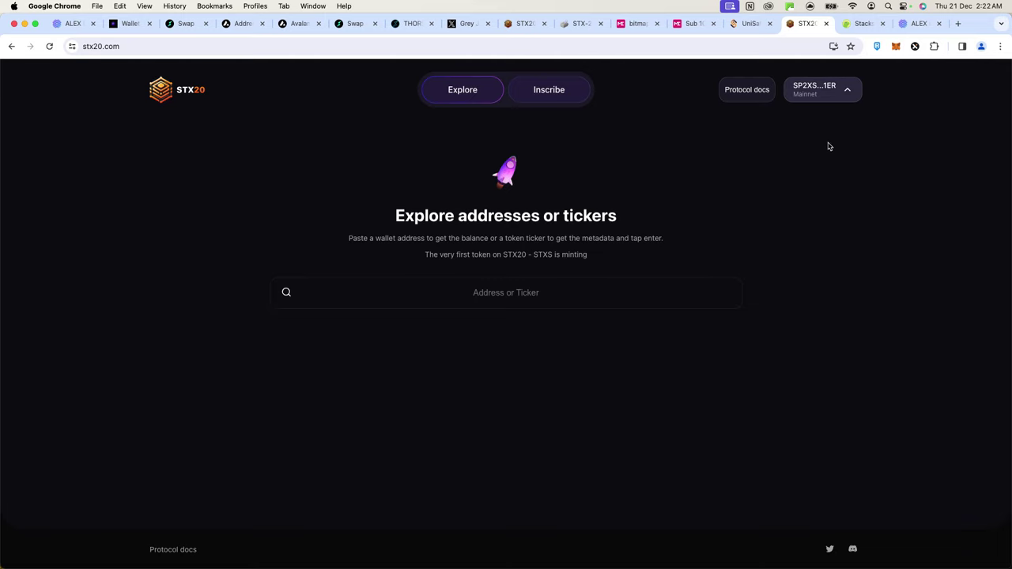
- Scroll through the View STX-20 Tokens table, including GFY, then go to the X profile
click(562, 31)
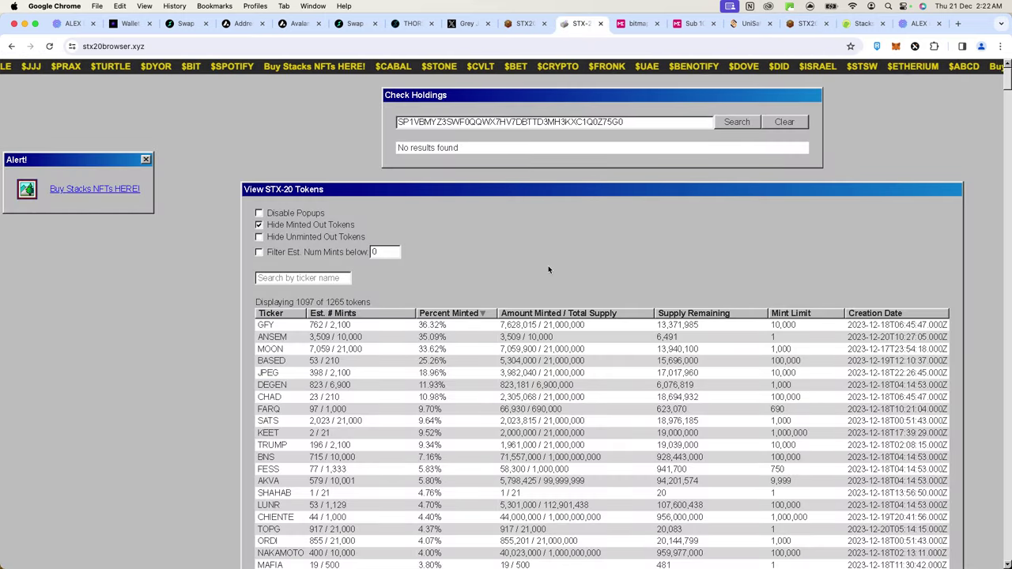
scroll(549, 269, down, 1)
scroll(549, 270, down, 1)
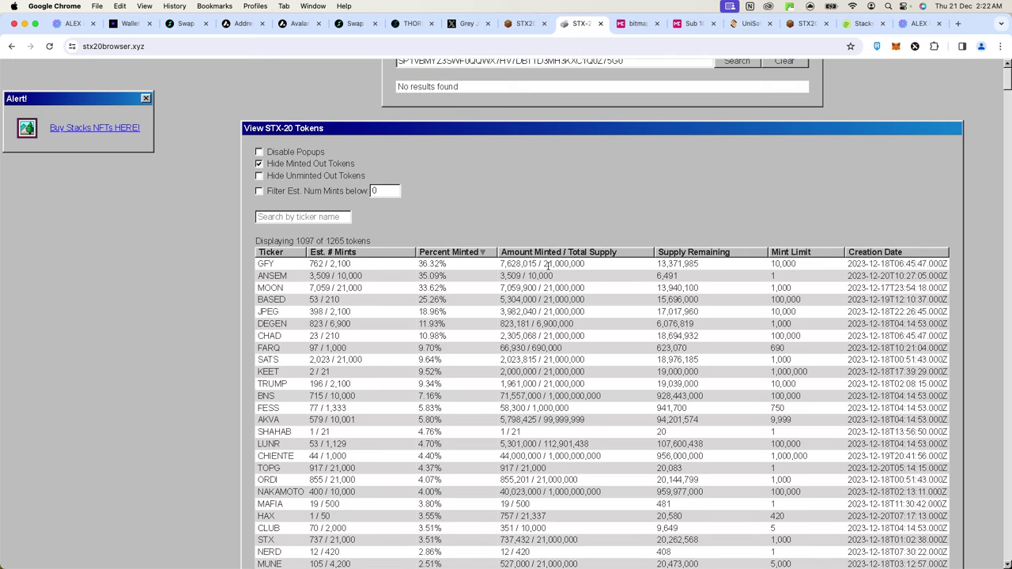
scroll(547, 266, down, 1)
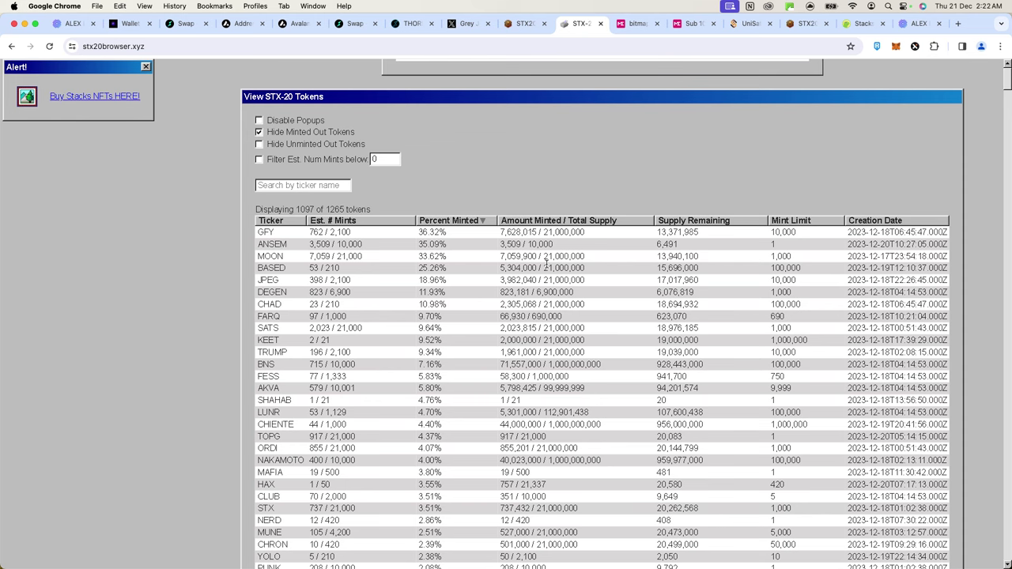
scroll(563, 170, up, 3)
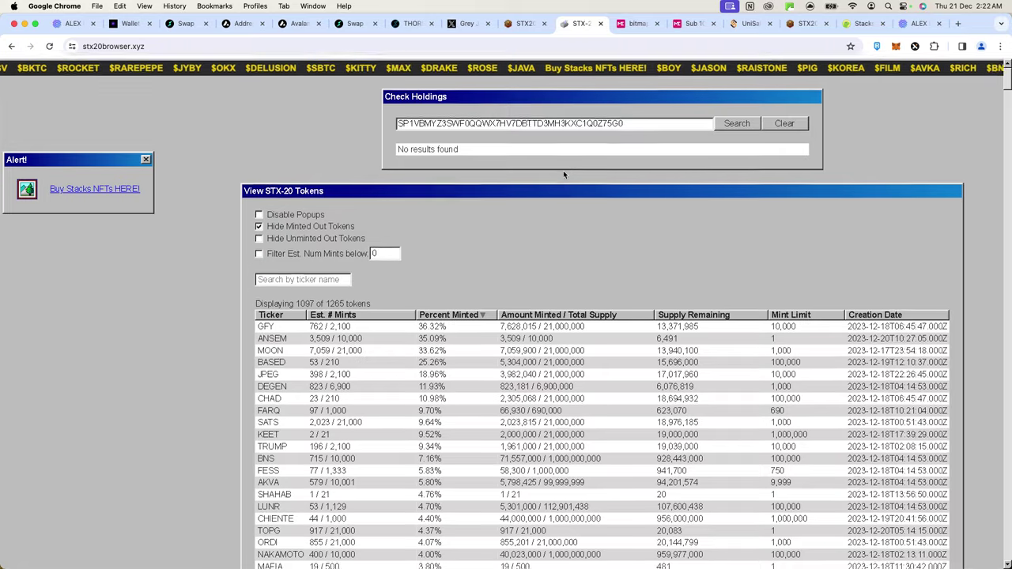
scroll(597, 261, down, 3)
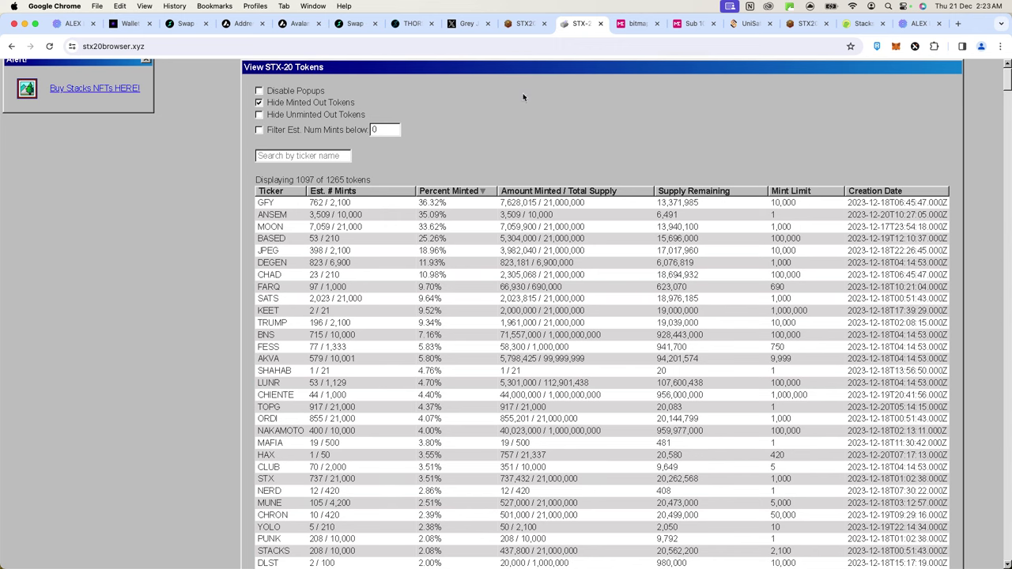
click(467, 22)
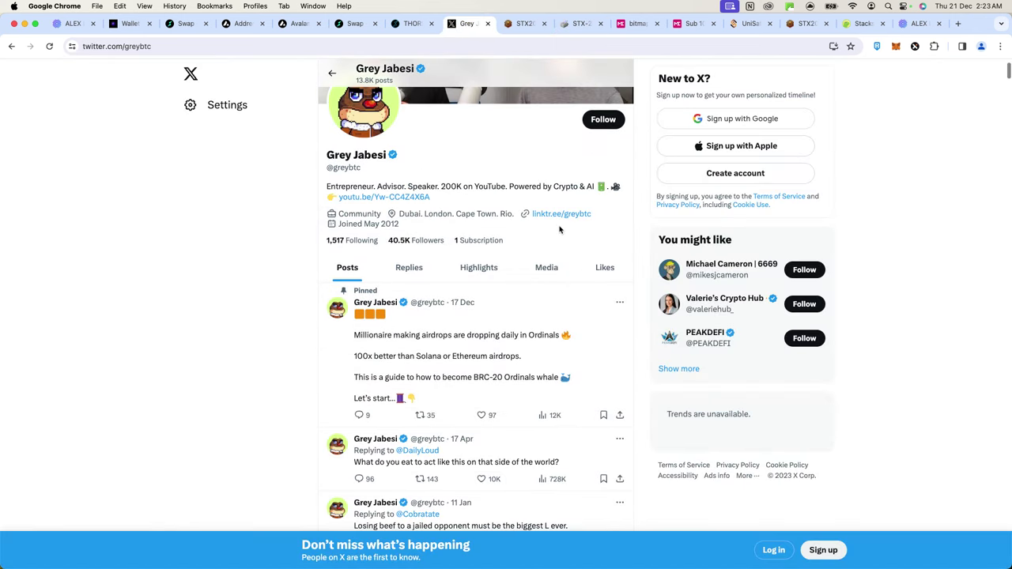
scroll(581, 273, down, 1)
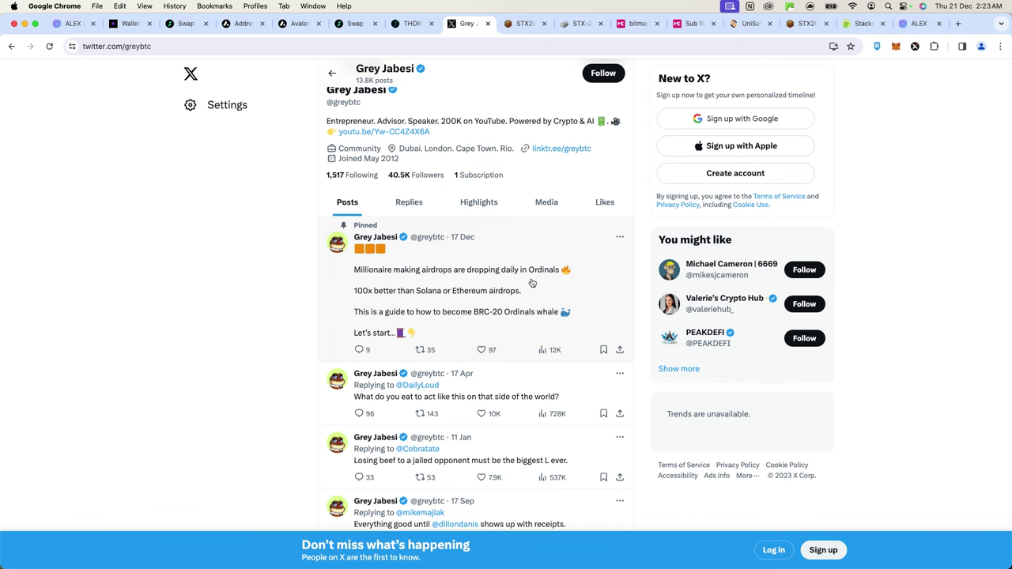
scroll(531, 282, up, 5)
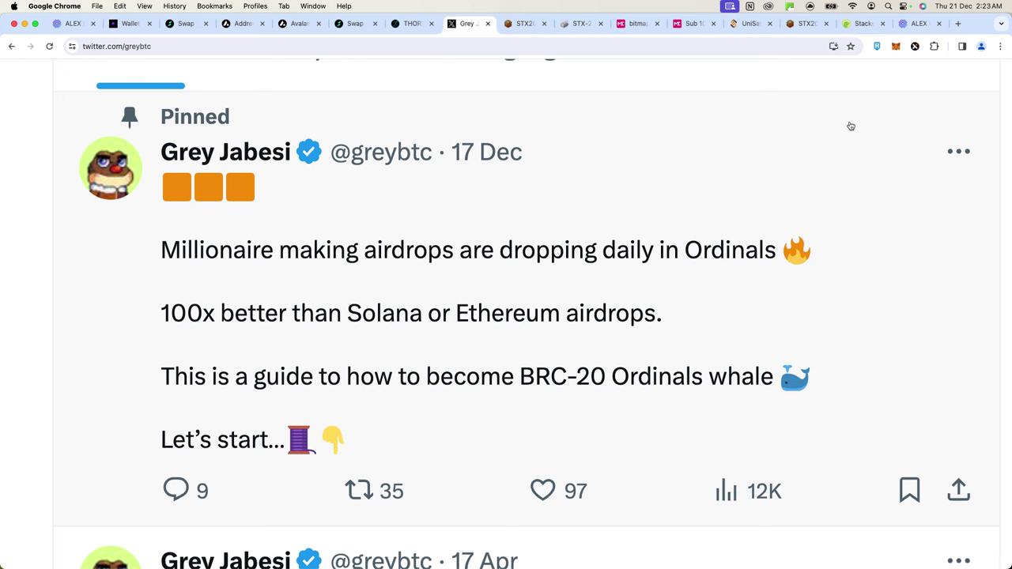
- Search the web for XVERSE and open the official Xverse website
click(959, 24)
text(XVERSE)
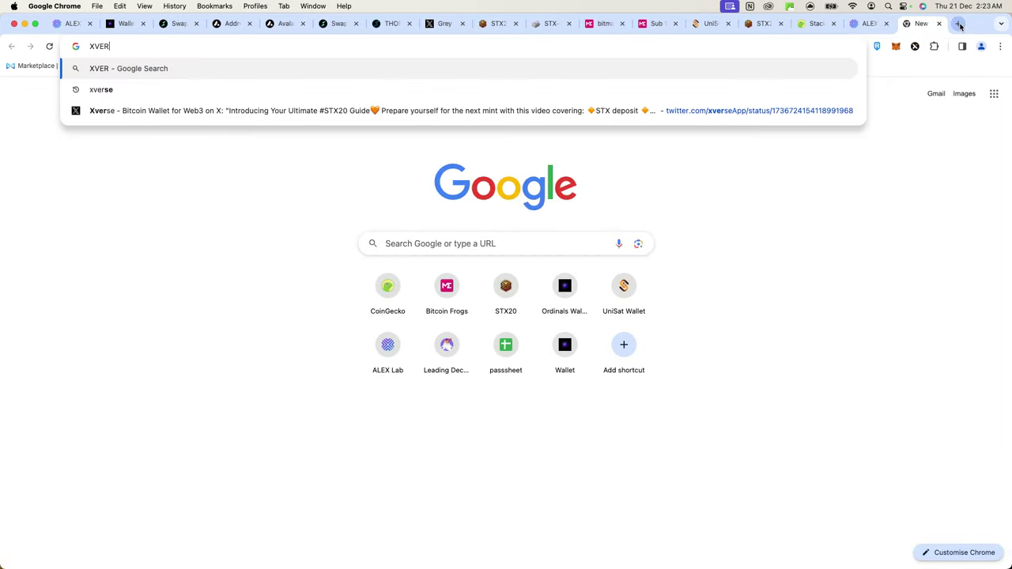
key(Return)
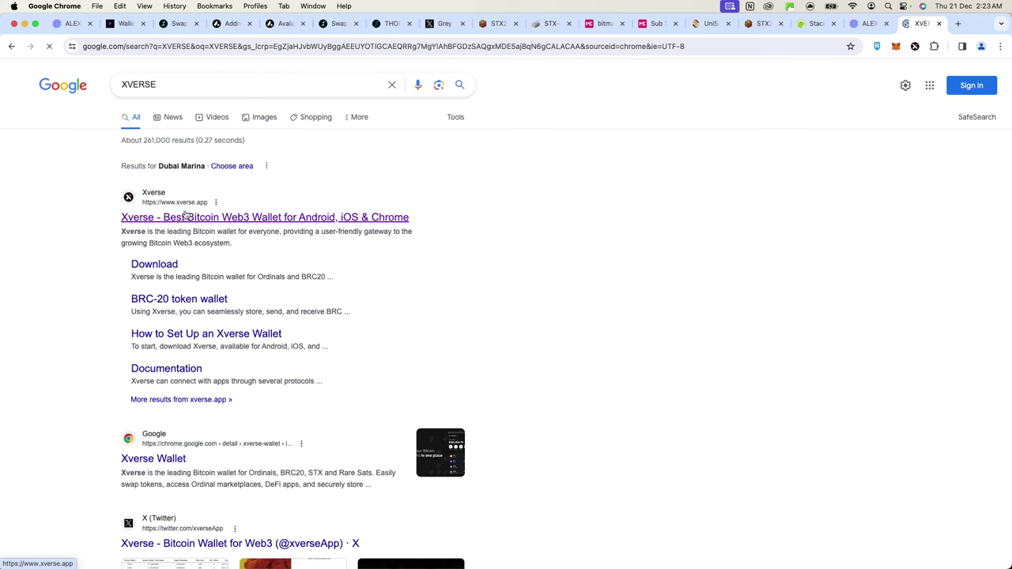
click(359, 219)
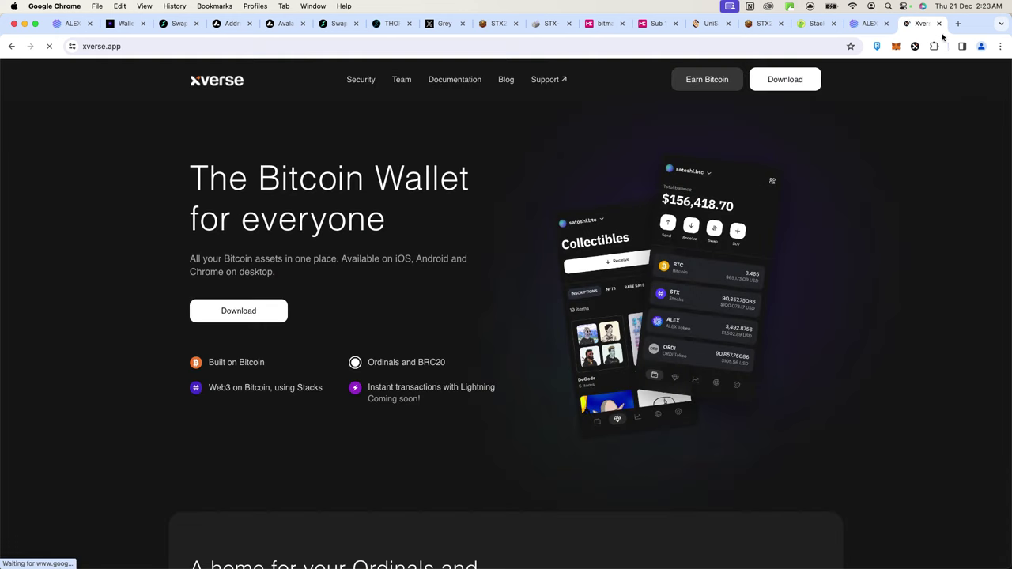
- Visit leather.io in a new tab, check Xverse, then return to the stx20.com explore page
click(958, 24)
text(LEATH)
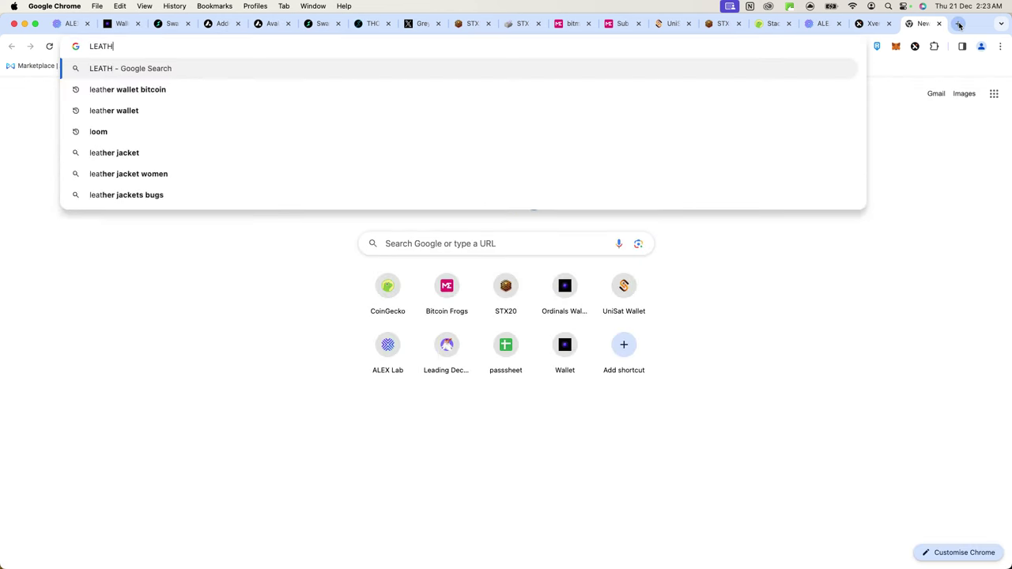
text(ER.IO)
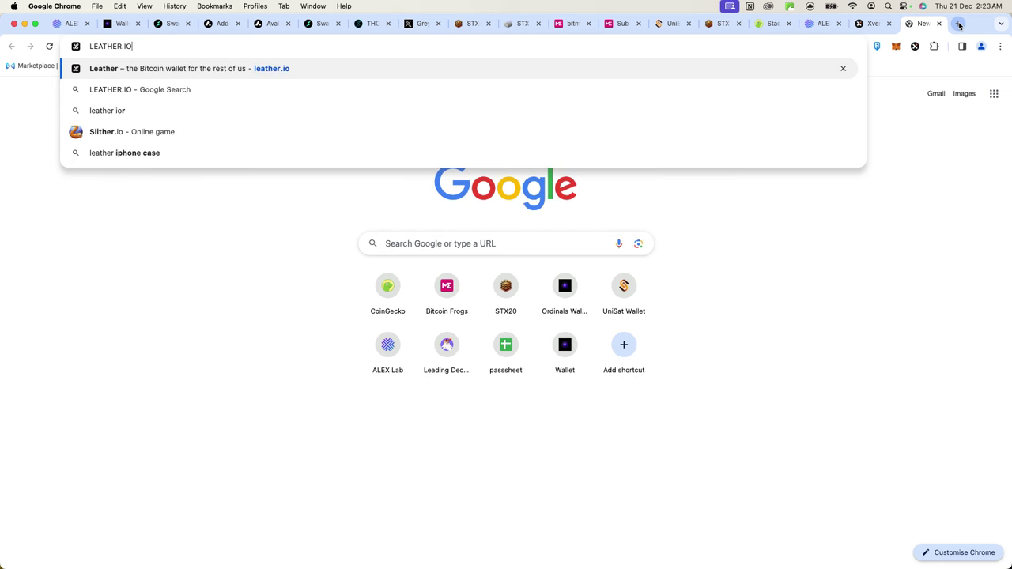
click(432, 73)
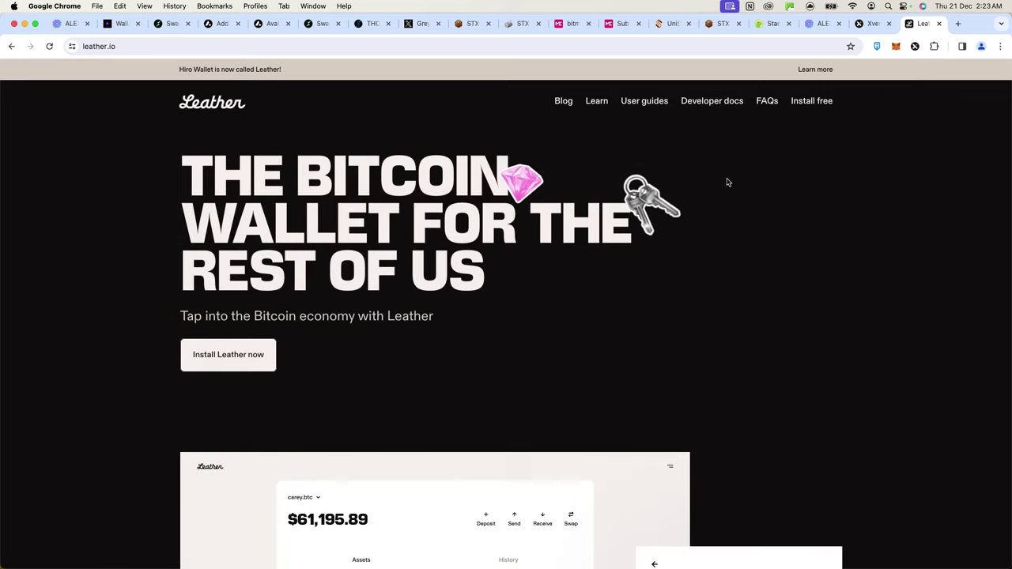
click(871, 24)
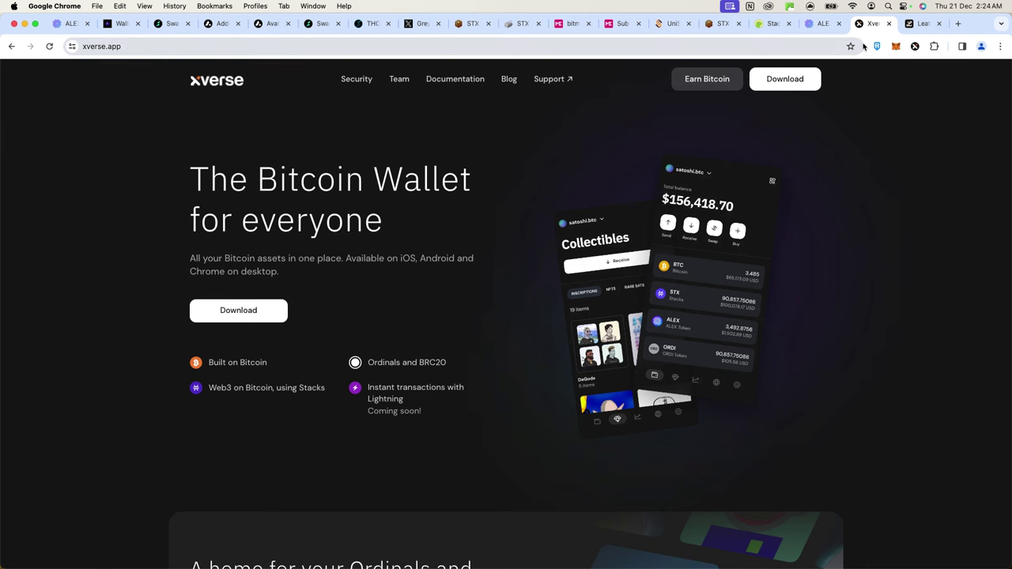
click(711, 24)
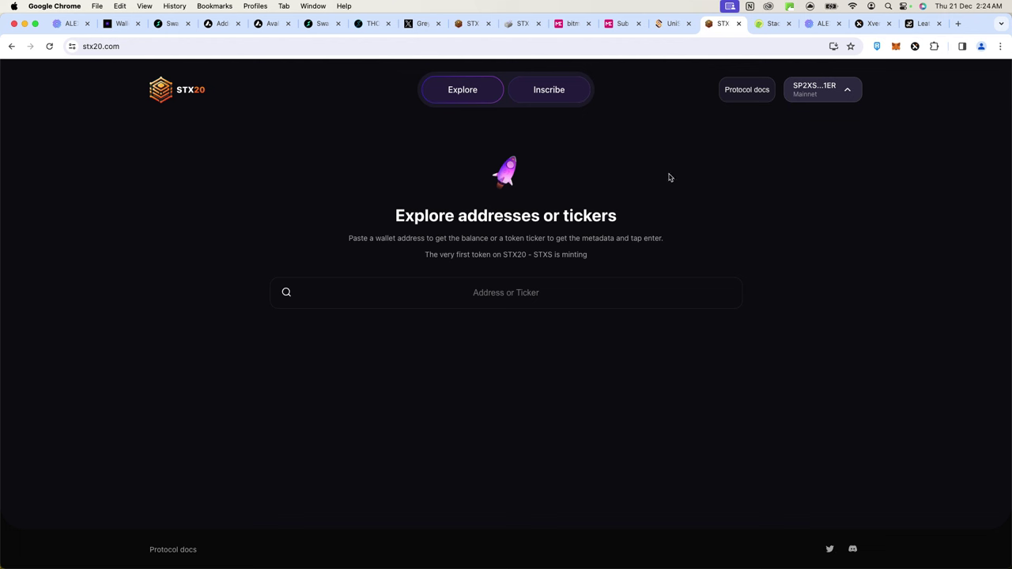
- Highlight the Stacks price of $1.50 and its 27.5% gain on CoinGecko, then deselect
click(767, 25)
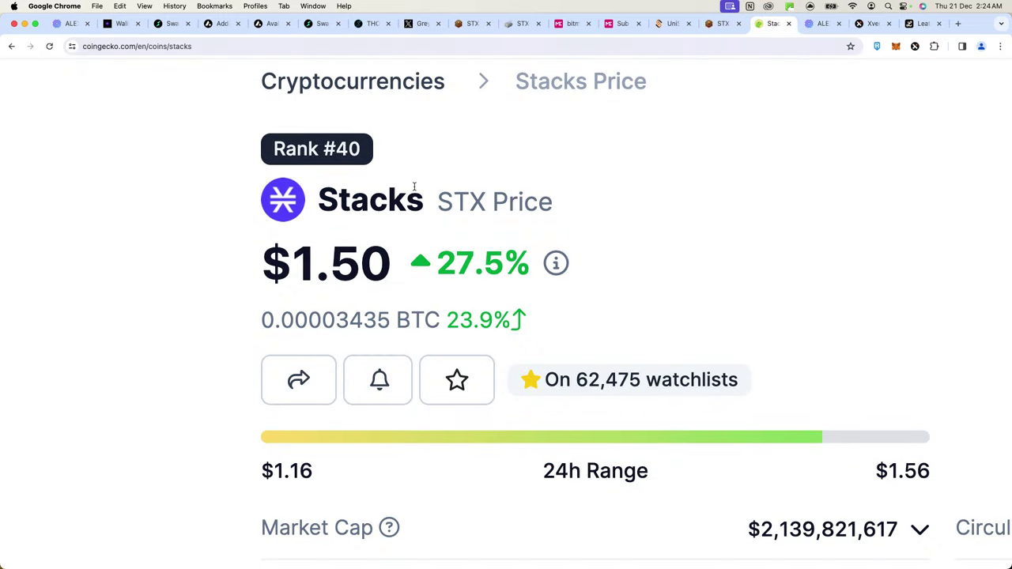
drag(264, 263, 494, 265)
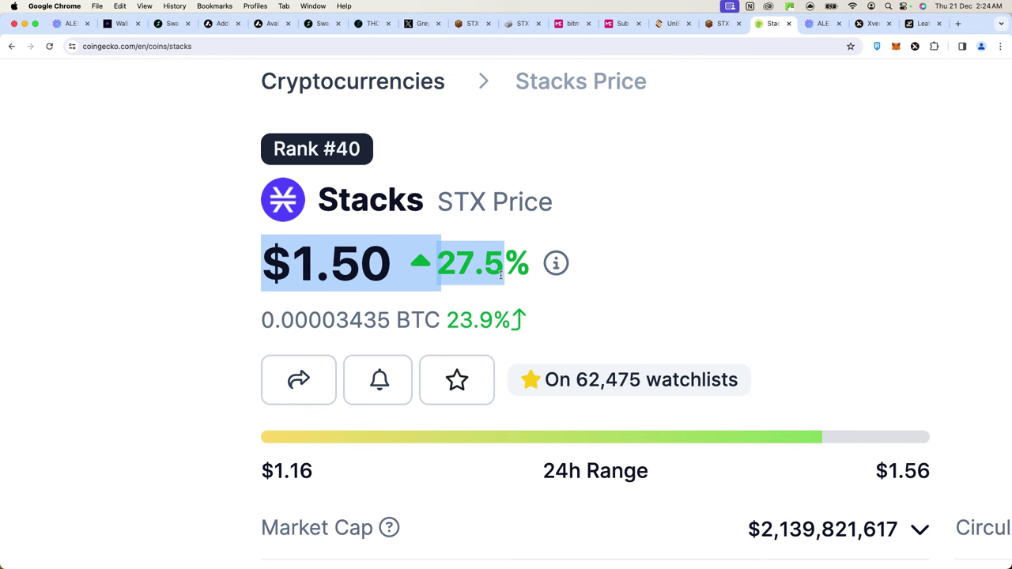
click(475, 141)
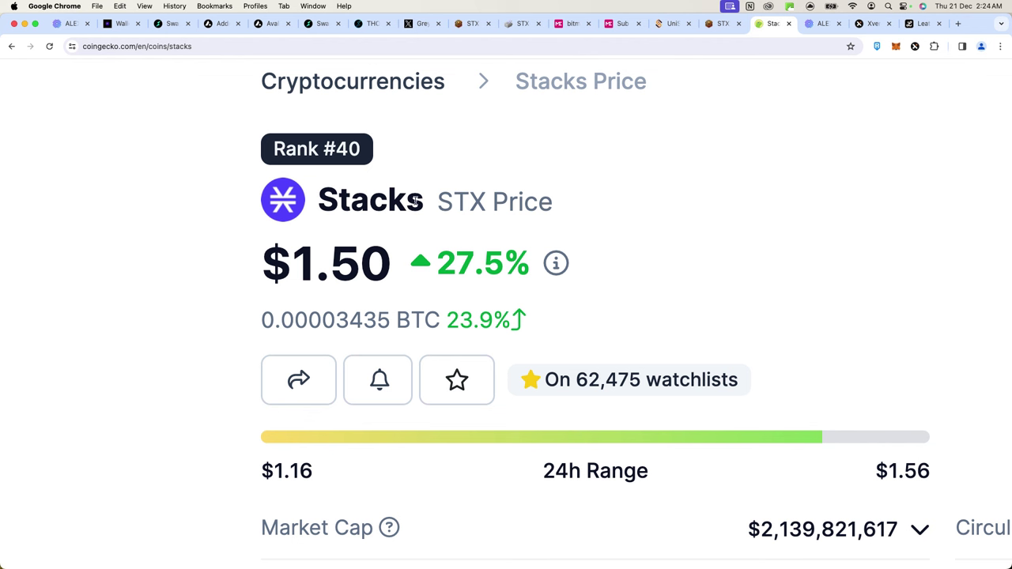
- Check the ALEX bridge order history, then search CoinGecko for ALEX LAB
click(818, 24)
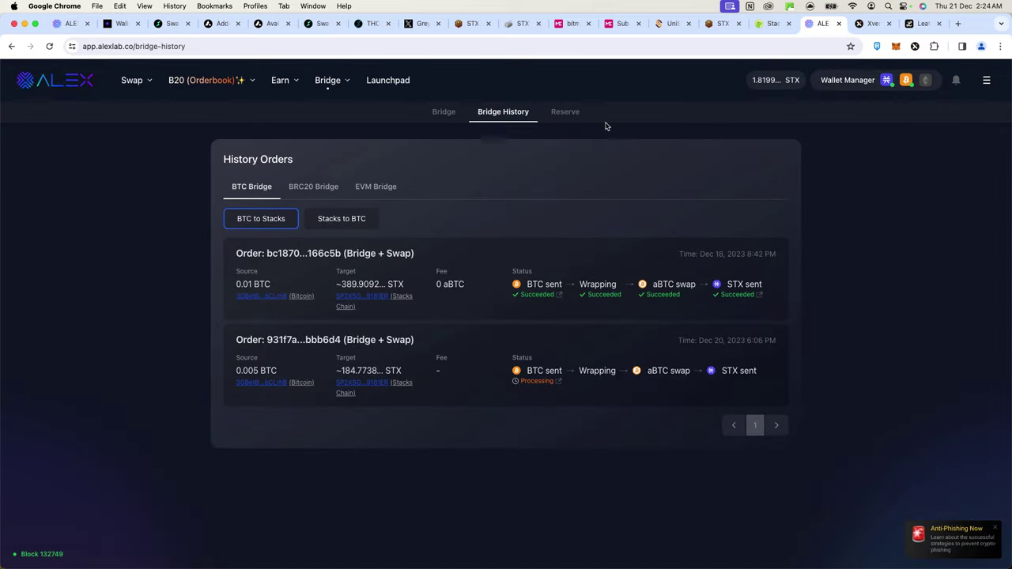
click(763, 24)
key(super+minus)
key(super+minus)
key(super+minus)
key(super+minus)
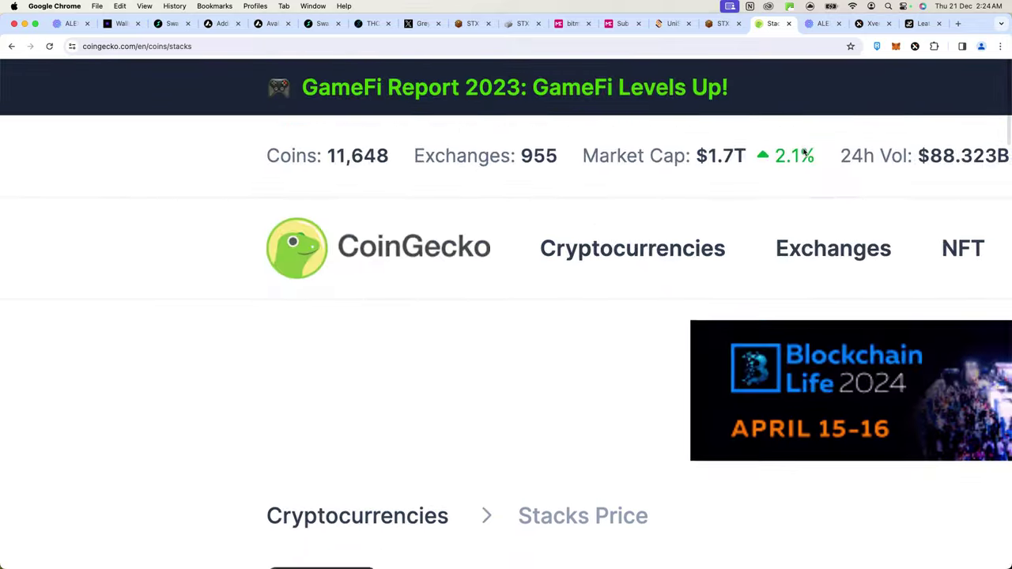
click(777, 126)
text(ALEX LAB)
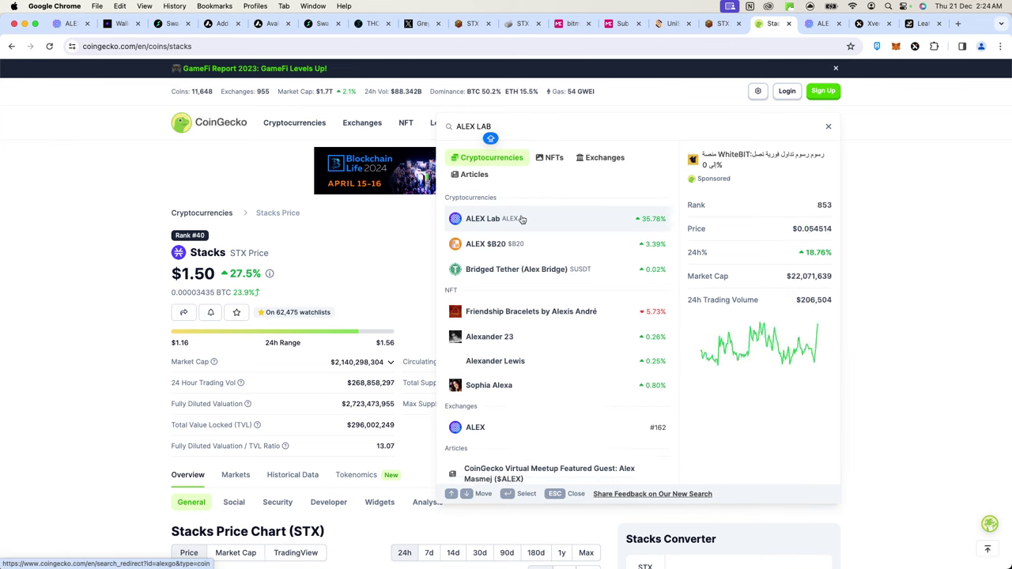
- Open the ALEX Lab coin page ($0.458791, up 35.9%) and return to the ALEX bridge history
click(501, 205)
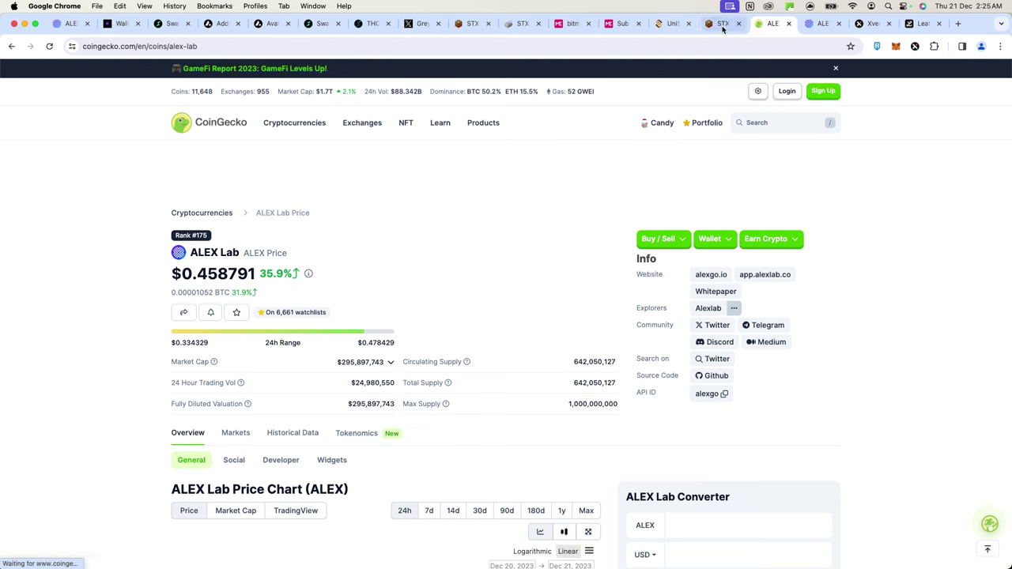
click(808, 26)
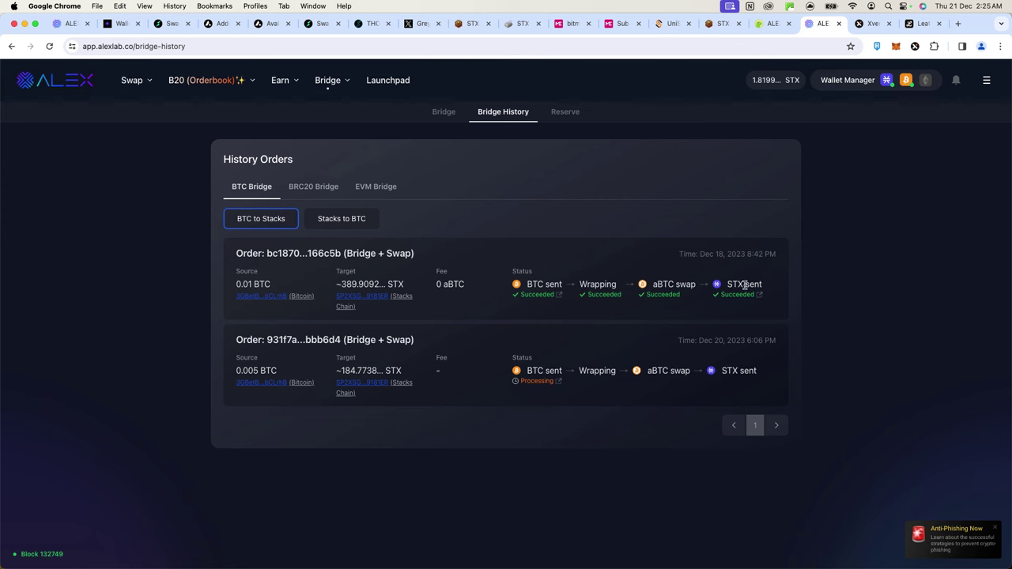
- Inspect the Dec 18 bridge order's status row to confirm every step succeeded
scroll(535, 290, up, 5)
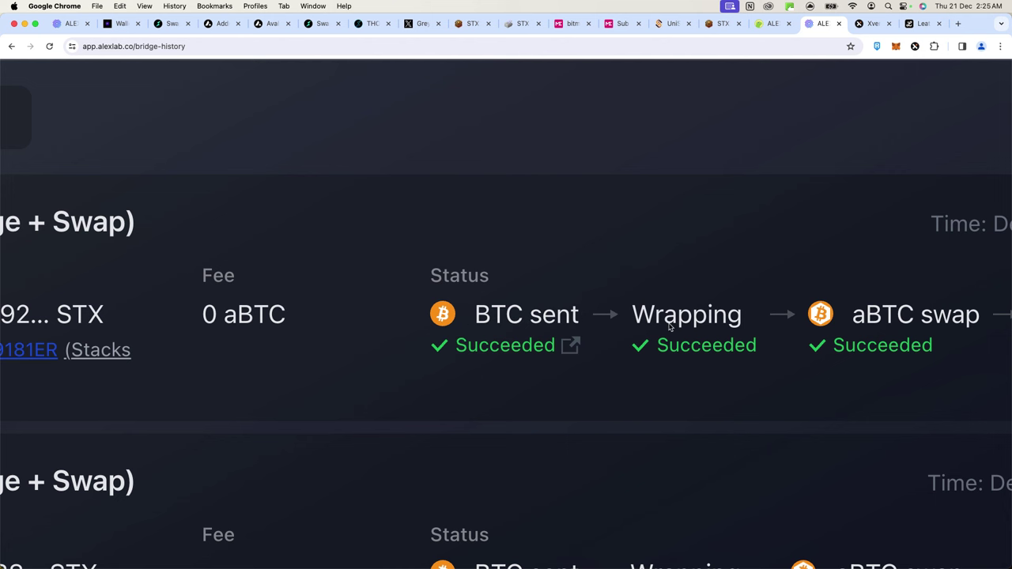
scroll(766, 298, right, 3)
scroll(765, 299, right, 2)
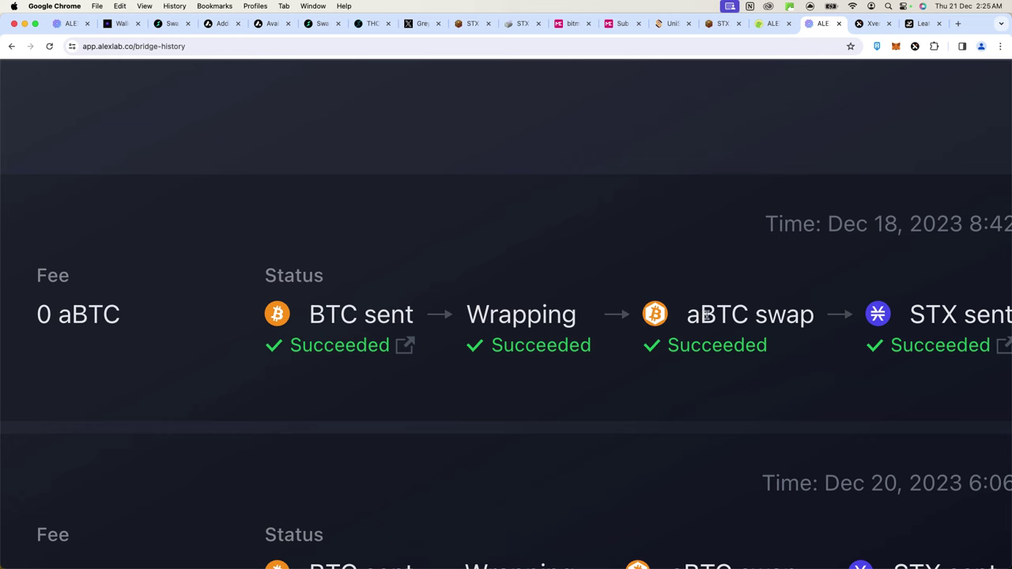
scroll(736, 316, right, 5)
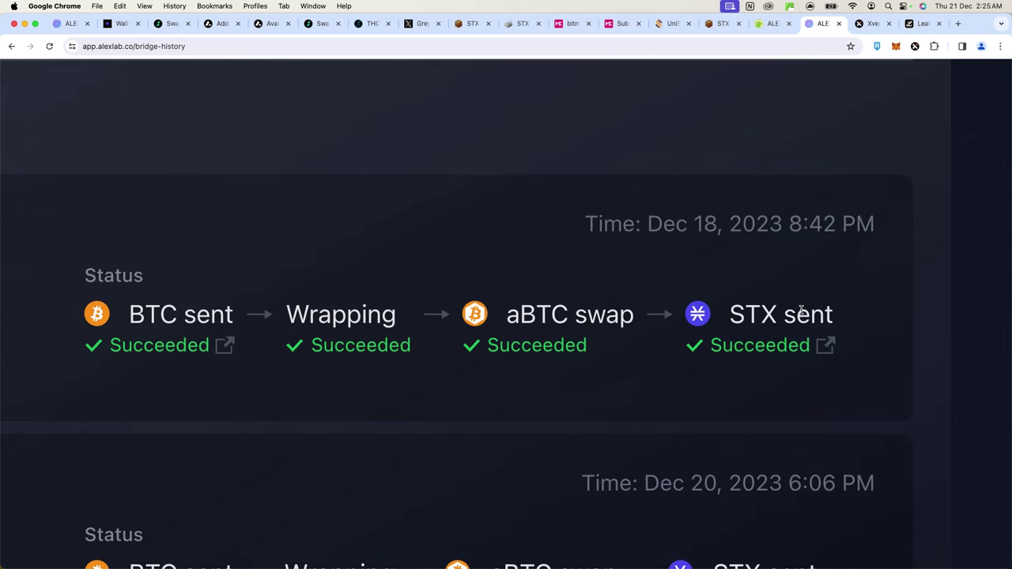
scroll(807, 342, down, 5)
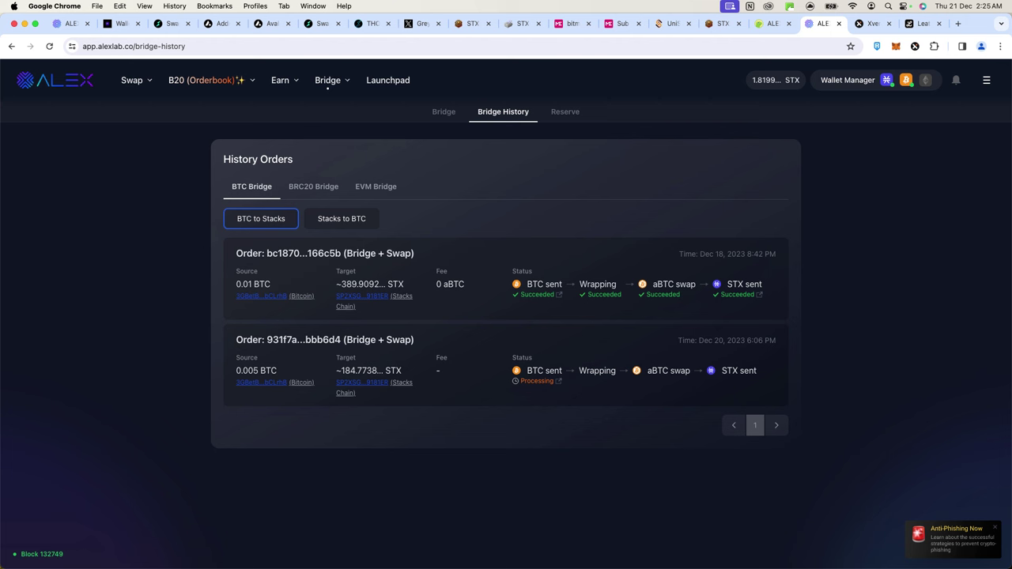
key(super+Tab)
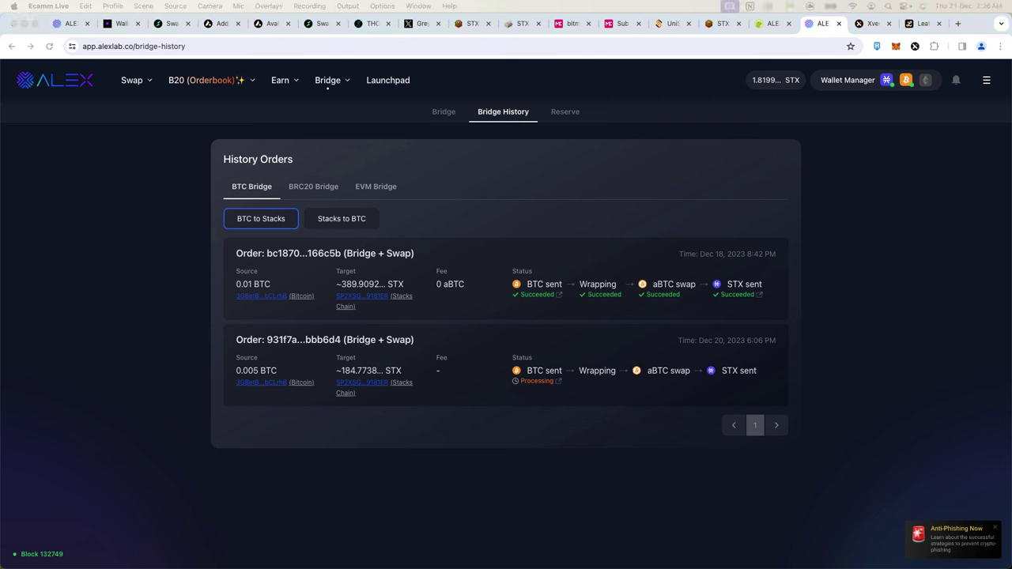
key(super+Tab)
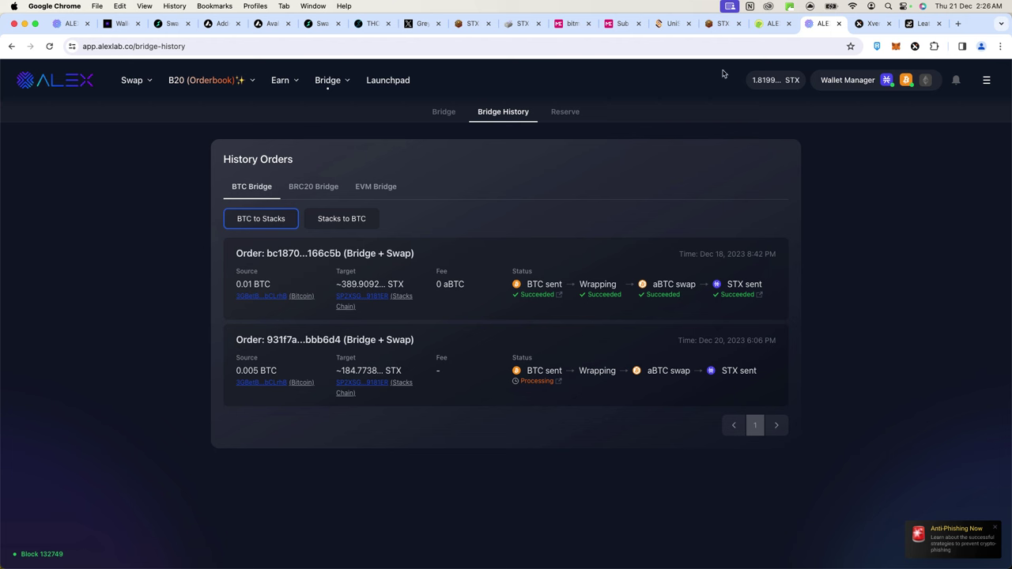
click(512, 24)
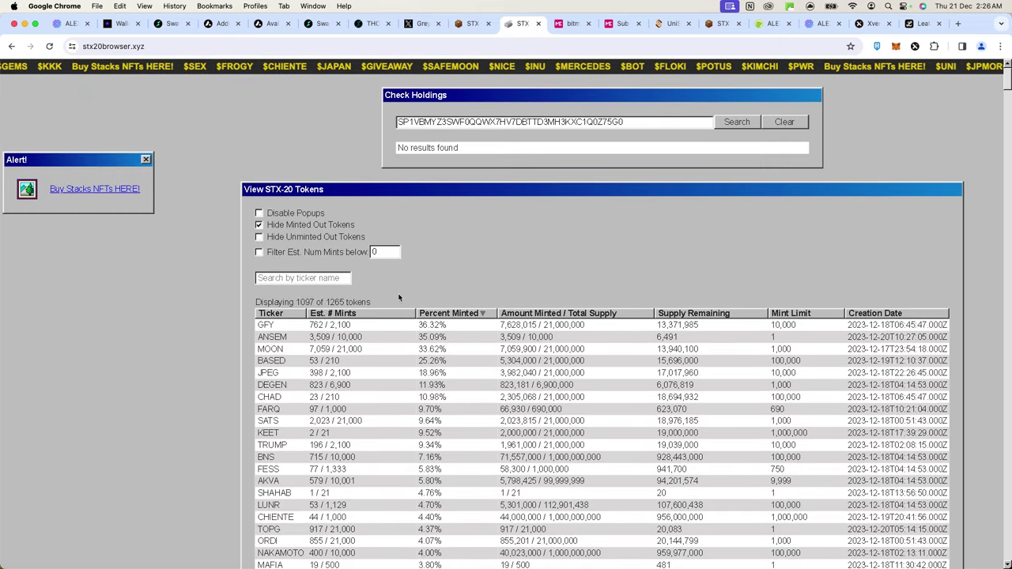
scroll(463, 243, down, 2)
scroll(463, 243, down, 2)
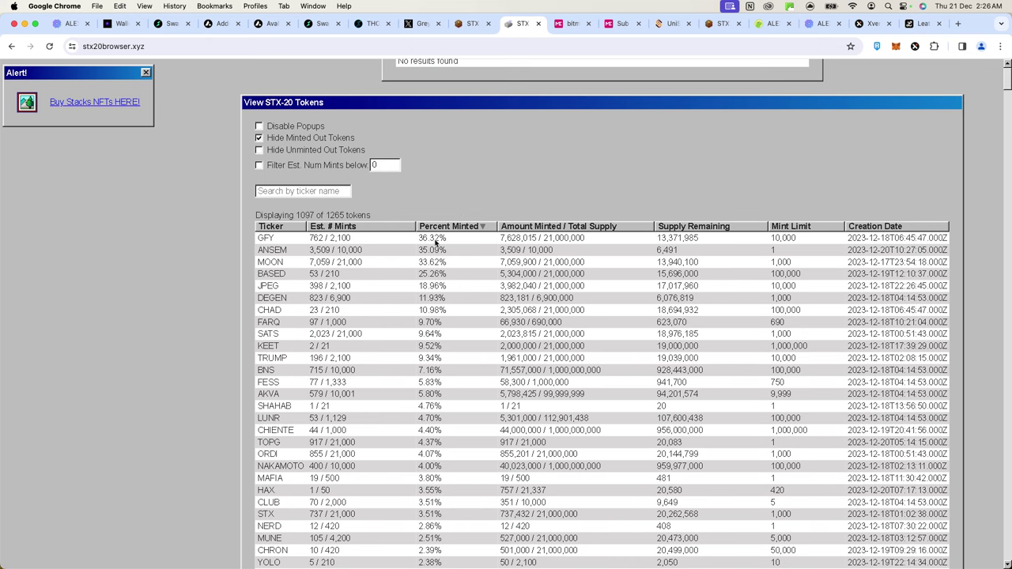
scroll(446, 394, down, 2)
scroll(446, 393, down, 20)
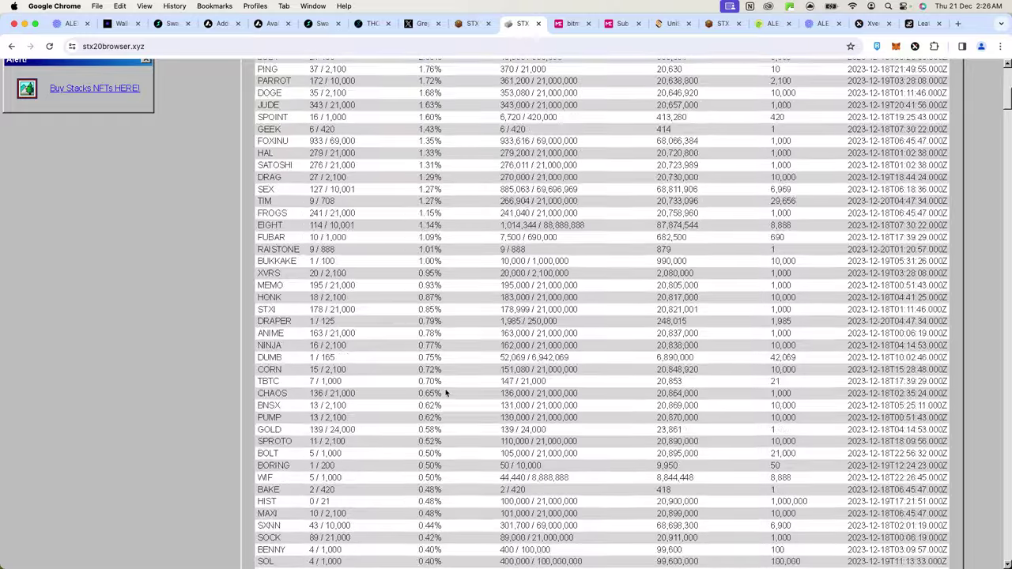
scroll(446, 393, down, 10)
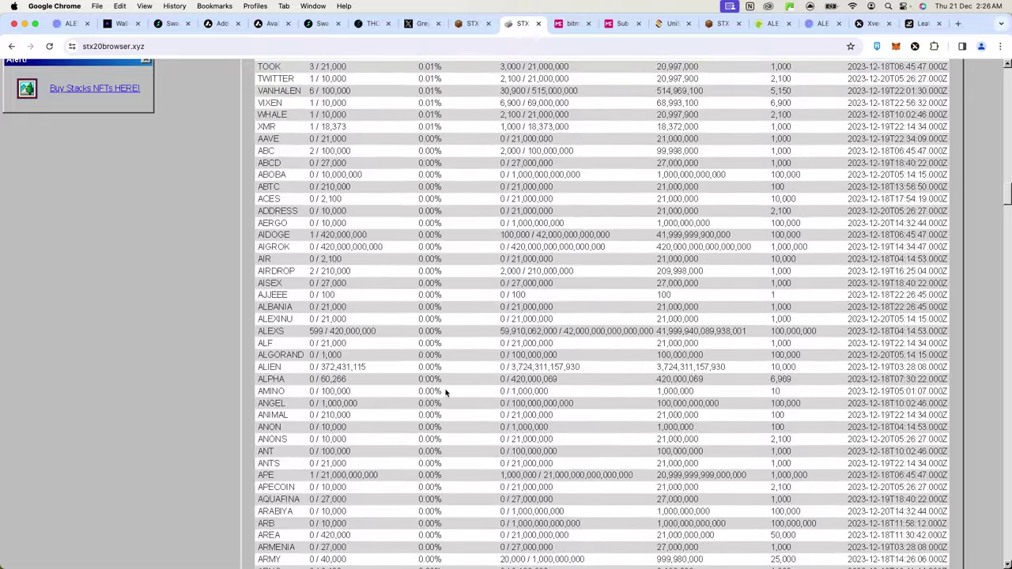
scroll(446, 393, up, 20)
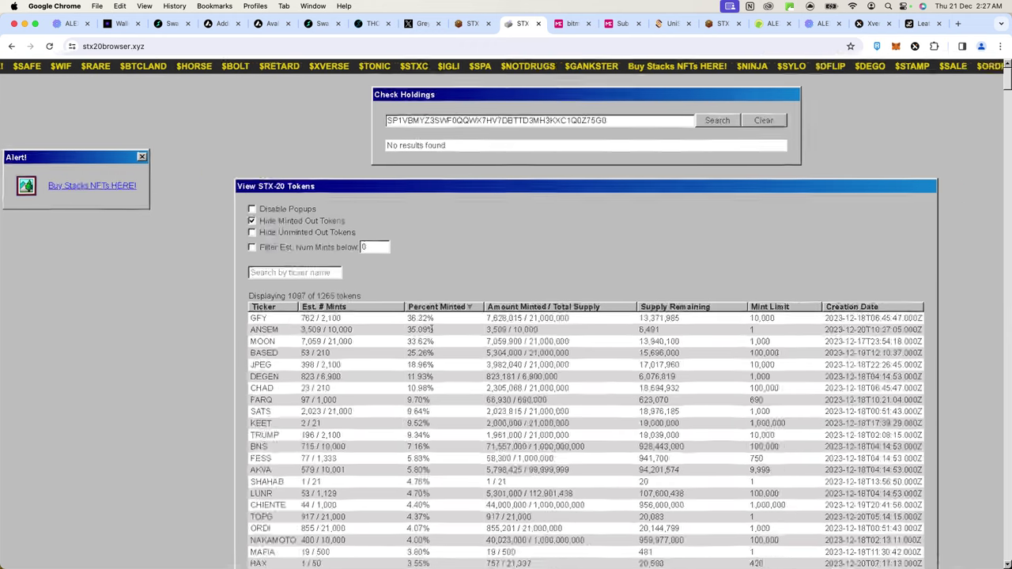
scroll(432, 329, up, 5)
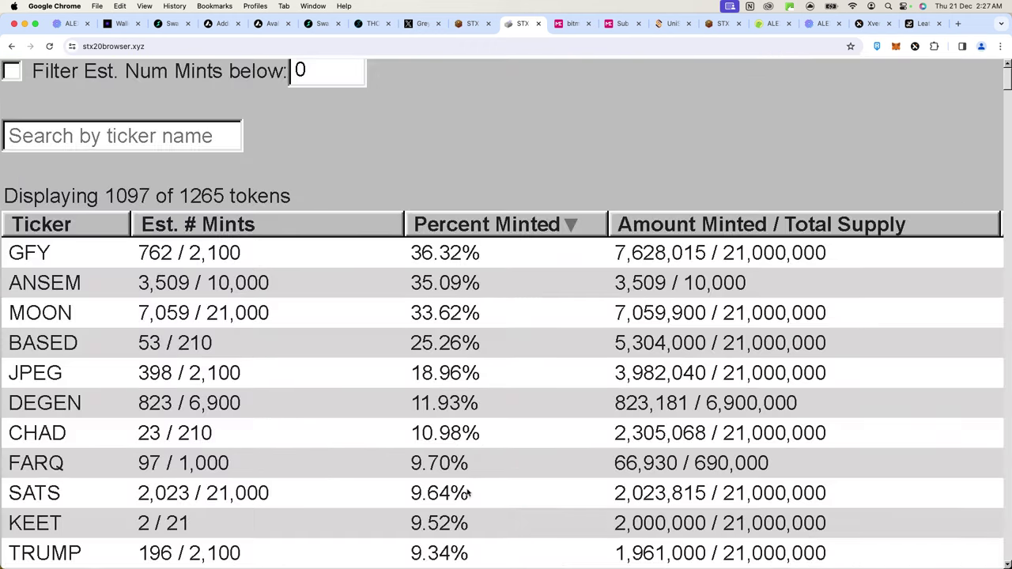
scroll(467, 488, down, 10)
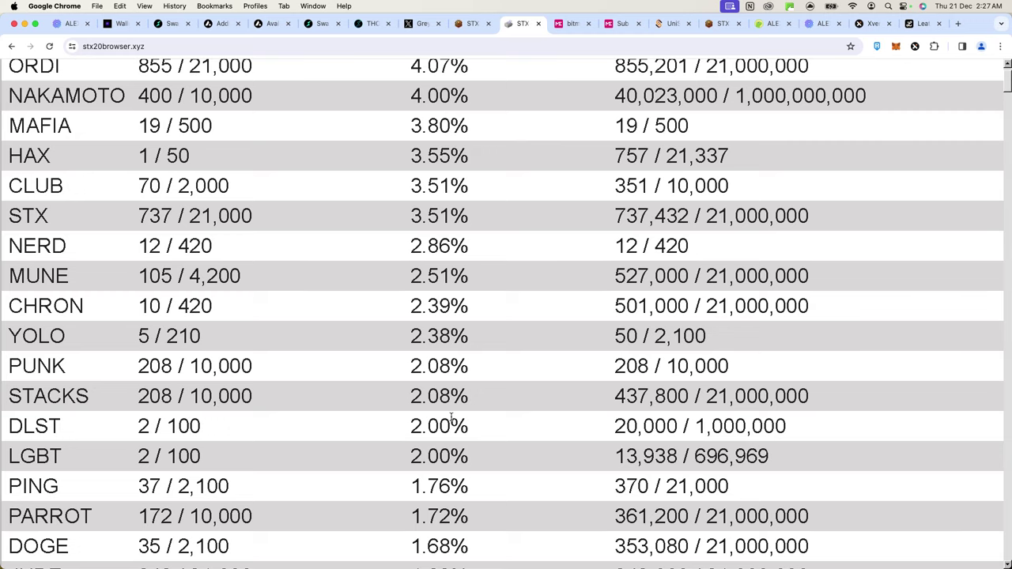
scroll(451, 420, up, 15)
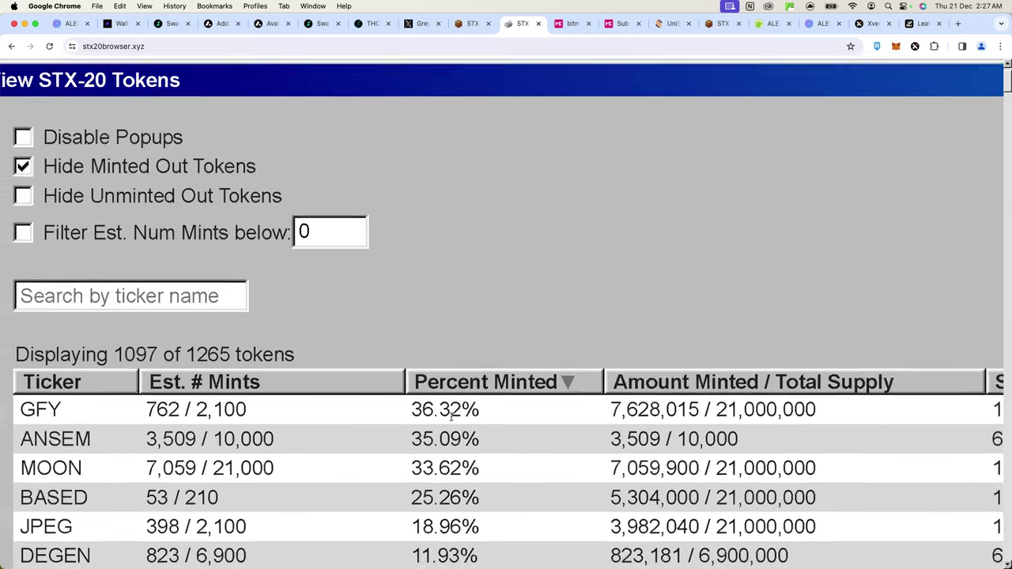
scroll(452, 417, down, 5)
scroll(353, 283, up, 5)
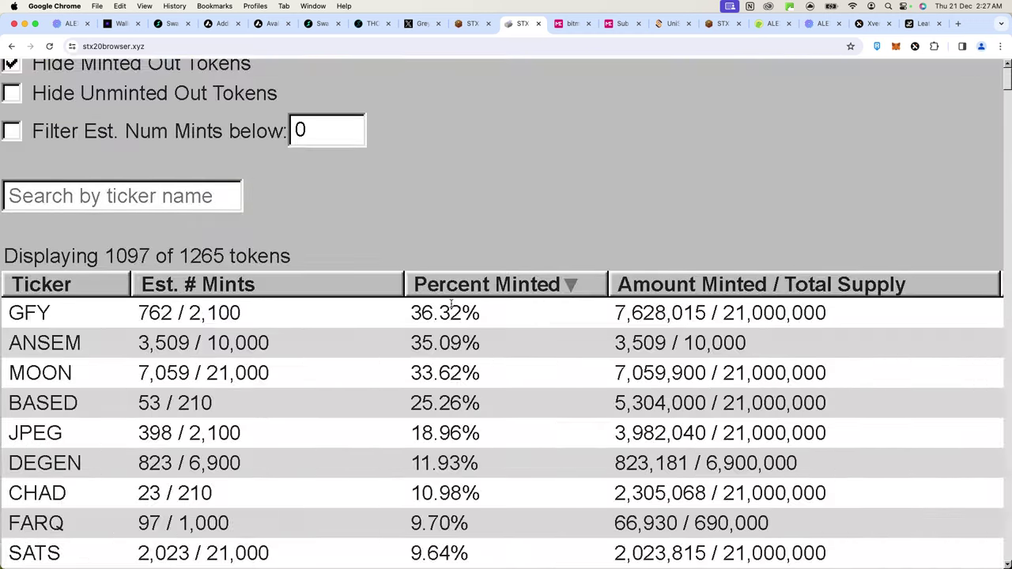
scroll(155, 286, left, 2)
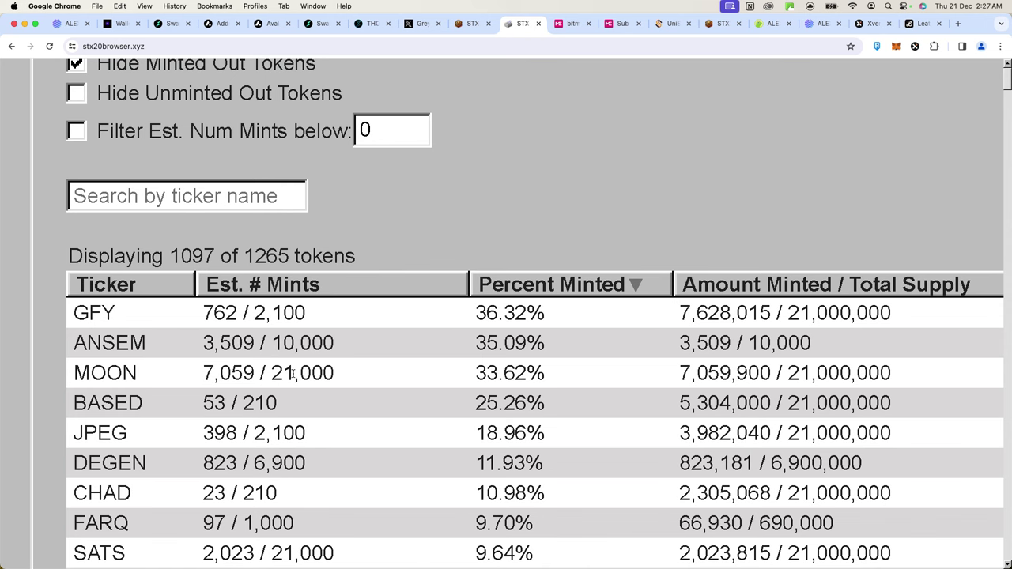
scroll(293, 375, down, 3)
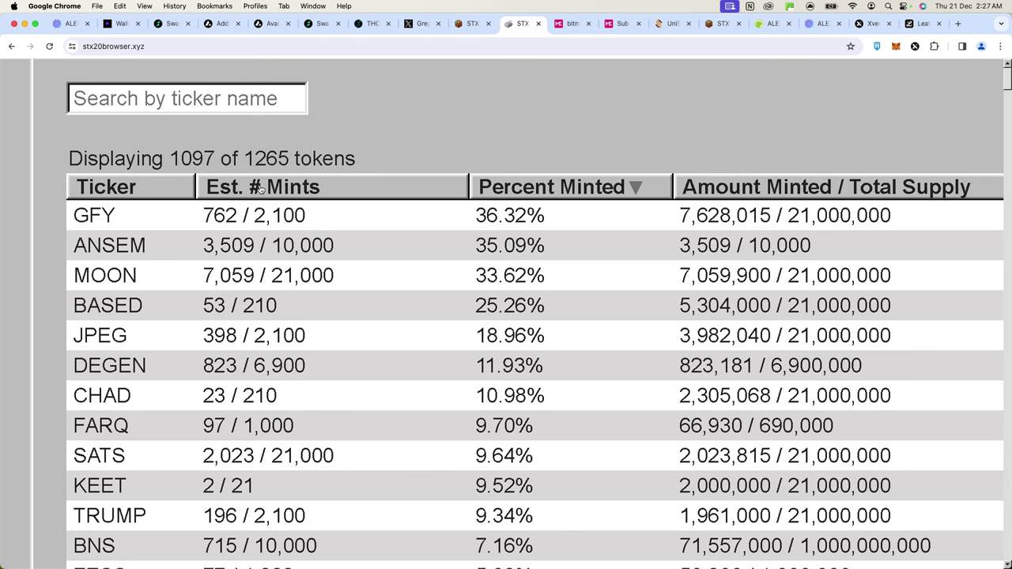
scroll(783, 205, right, 3)
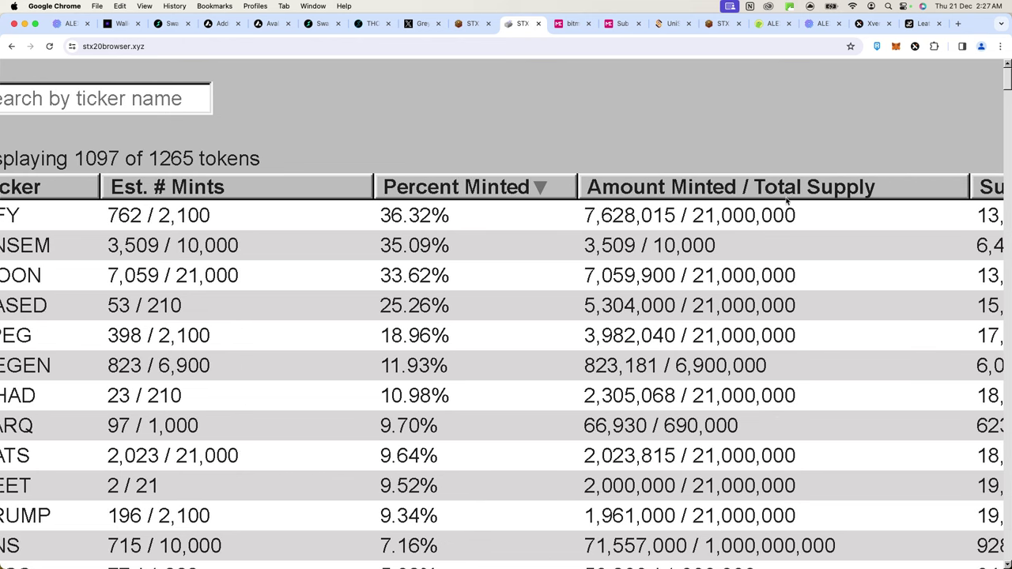
scroll(621, 208, left, 3)
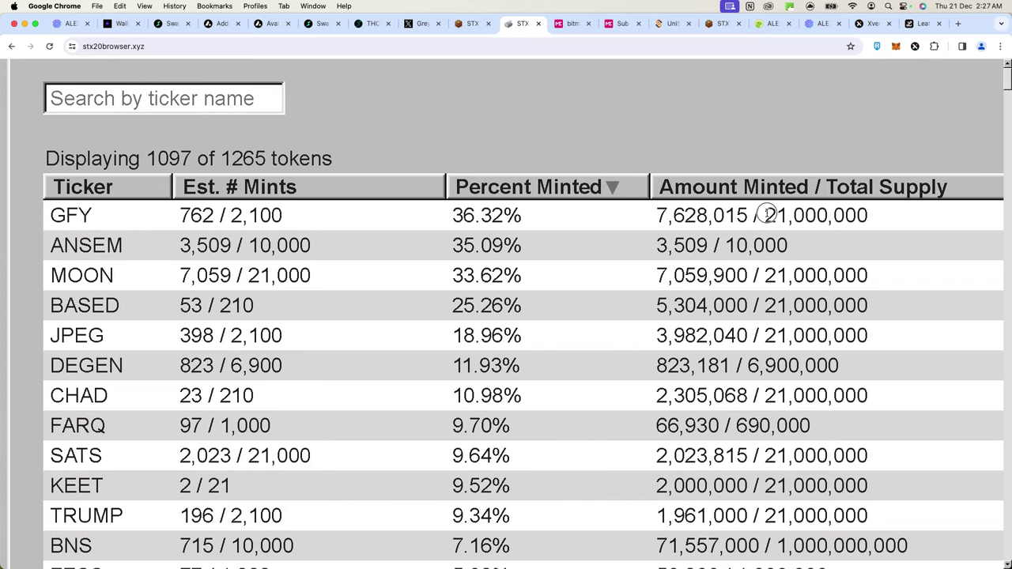
drag(764, 215, 920, 215)
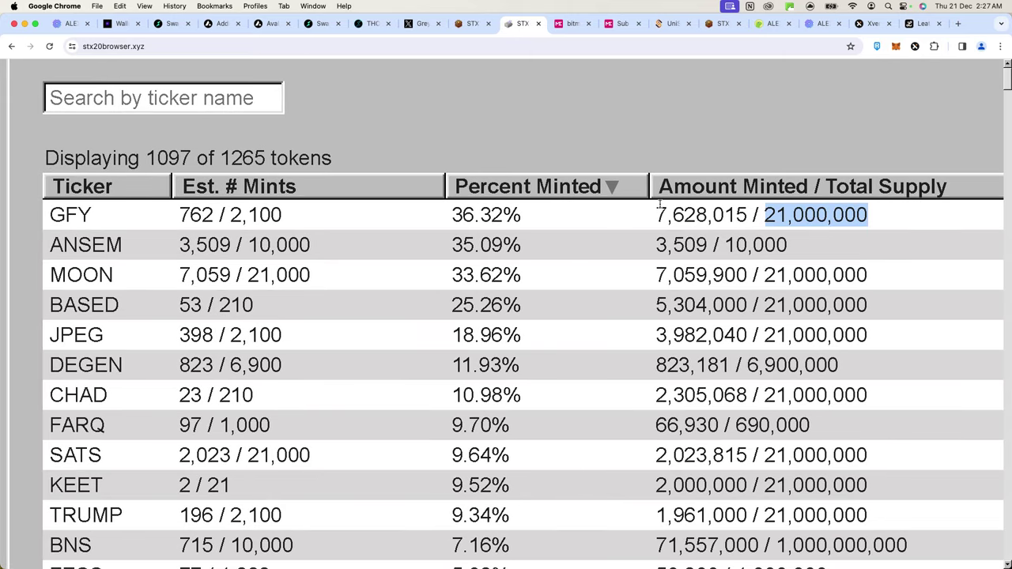
drag(659, 204, 748, 207)
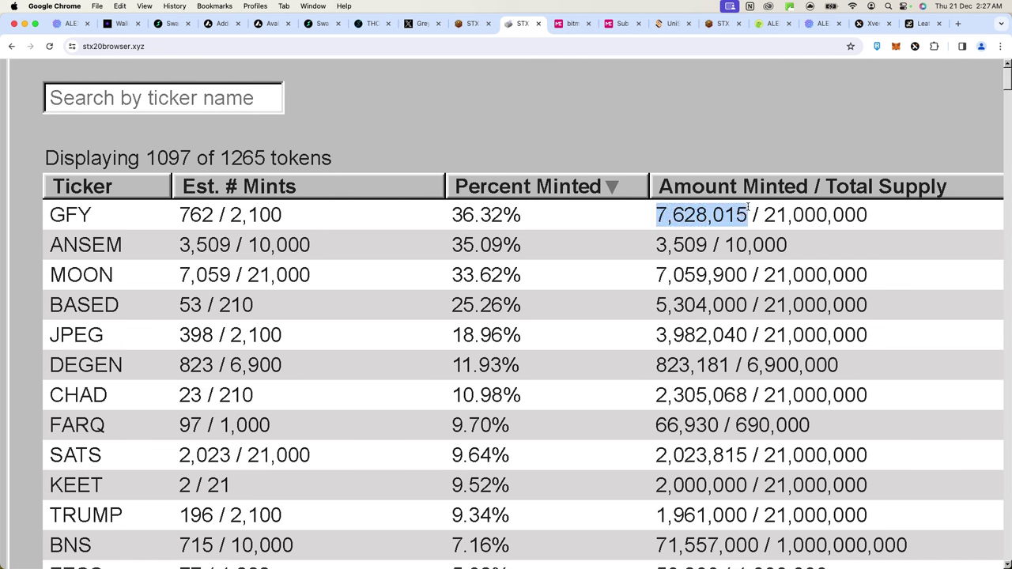
drag(187, 215, 216, 215)
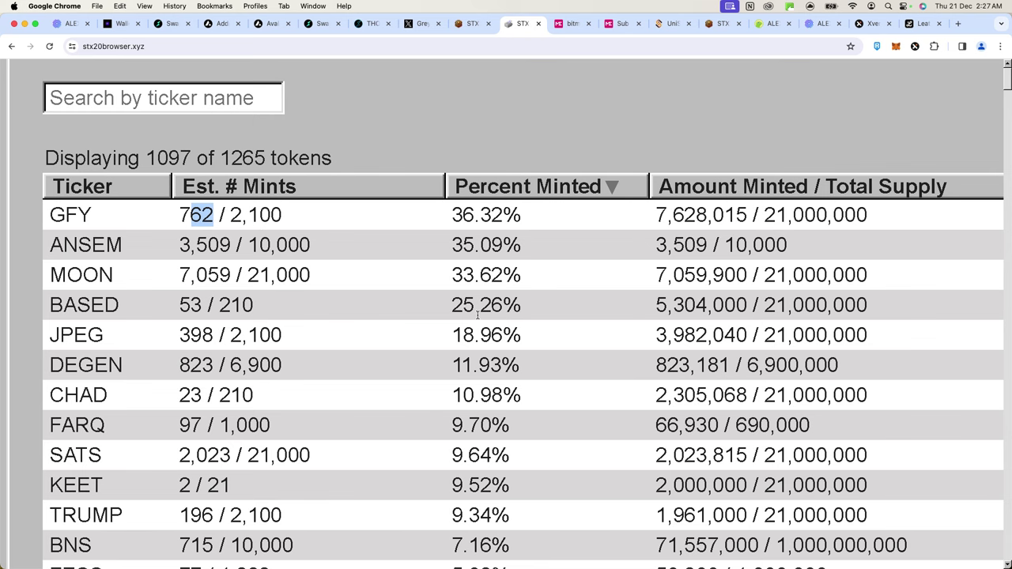
scroll(478, 316, right, 10)
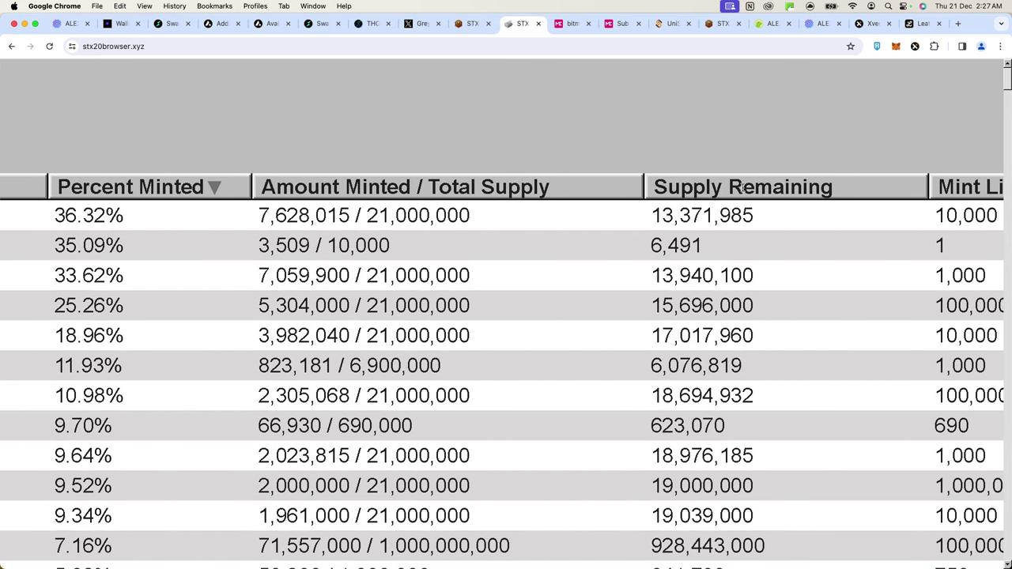
drag(649, 215, 737, 221)
scroll(719, 223, right, 7)
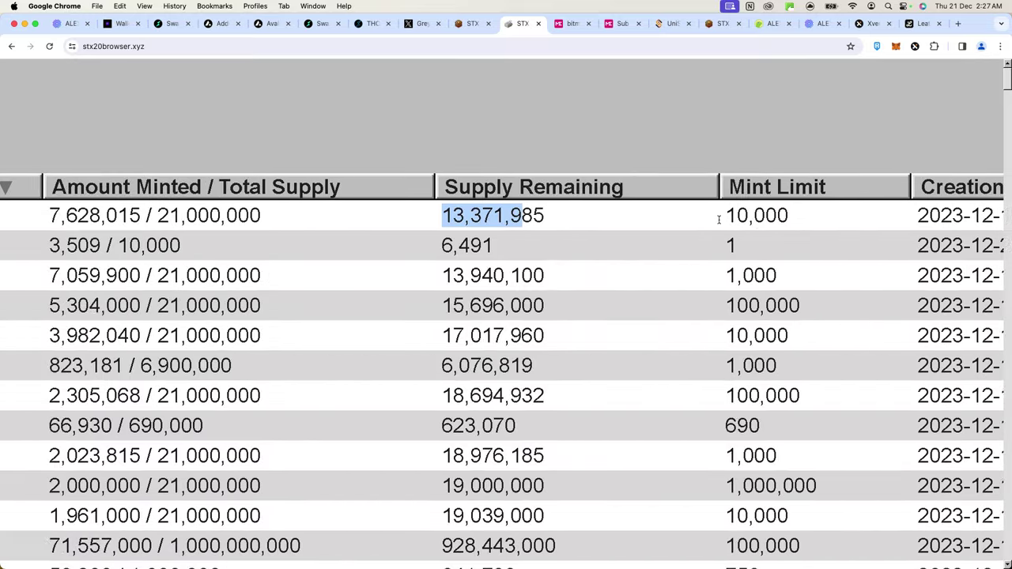
drag(652, 215, 725, 214)
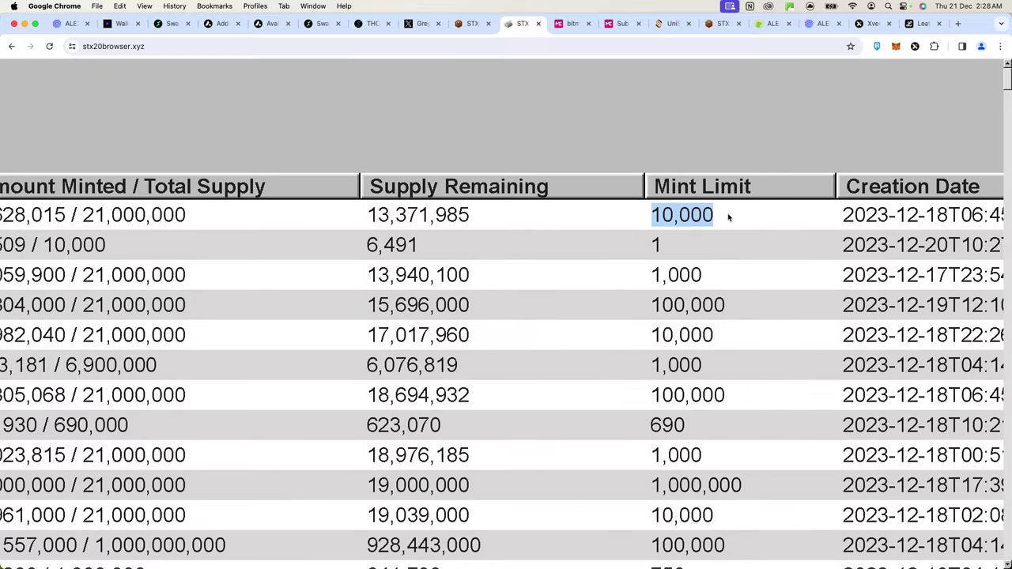
click(716, 216)
scroll(717, 217, left, 10)
scroll(717, 218, right, 8)
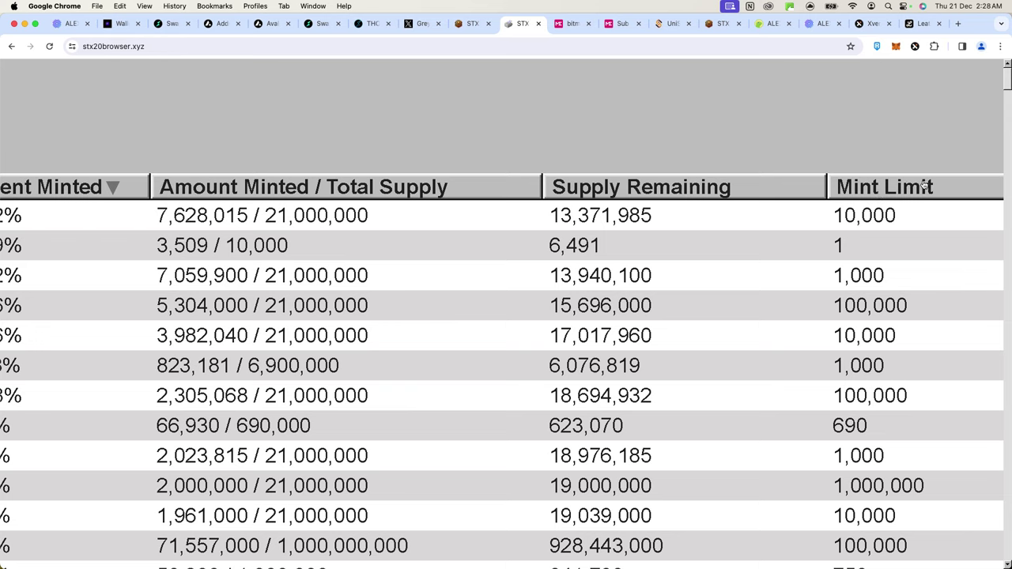
scroll(802, 190, down, 5)
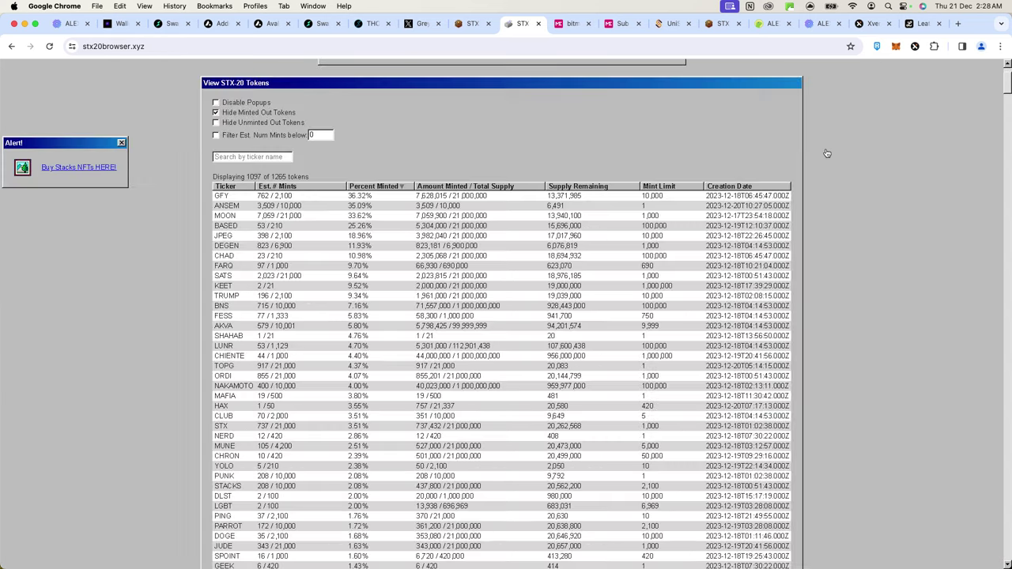
- Open the stx20.com Inscribe mint form and enter GFY as the ticker
click(715, 26)
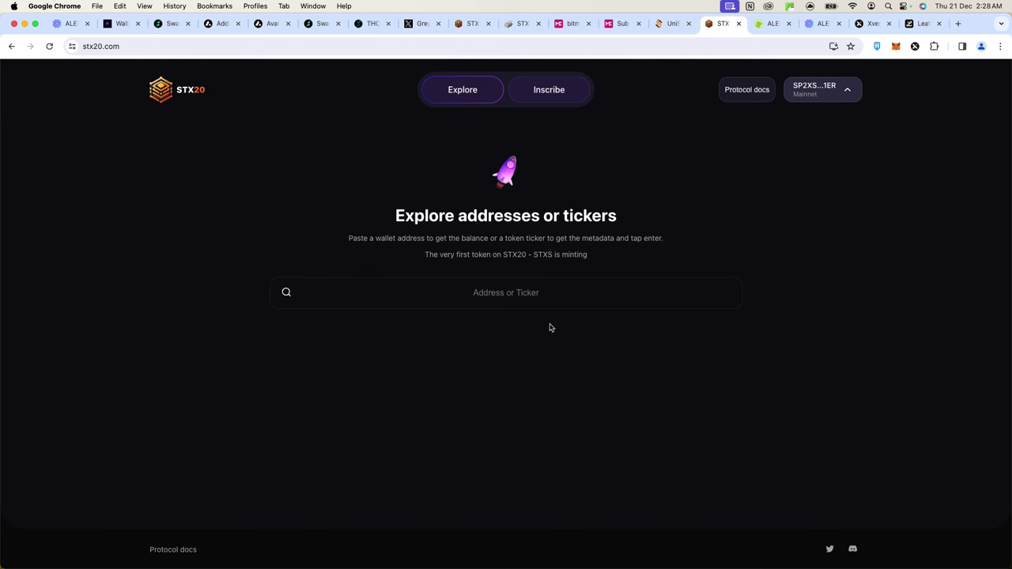
click(493, 293)
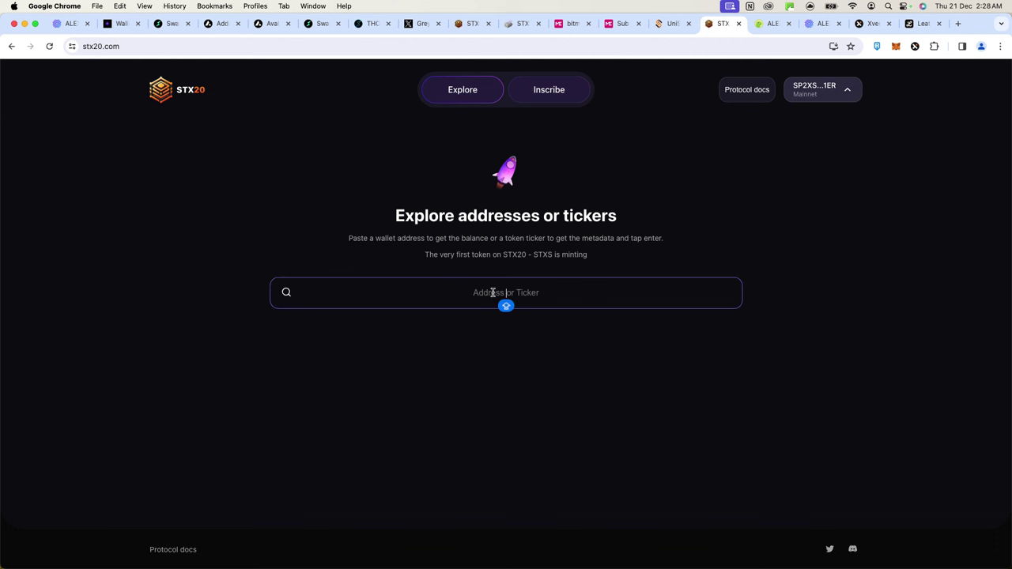
click(555, 97)
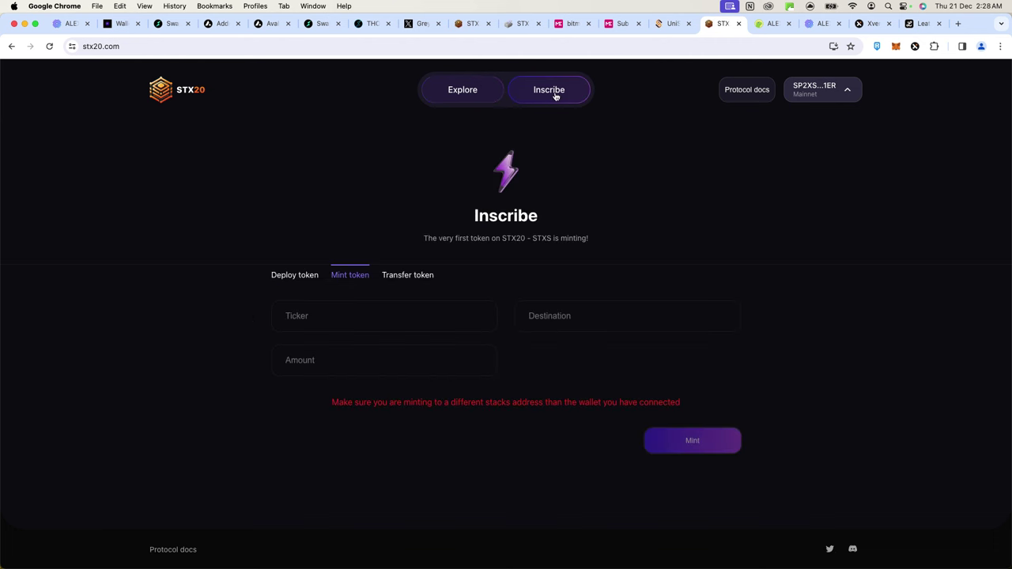
click(388, 308)
text(GFY)
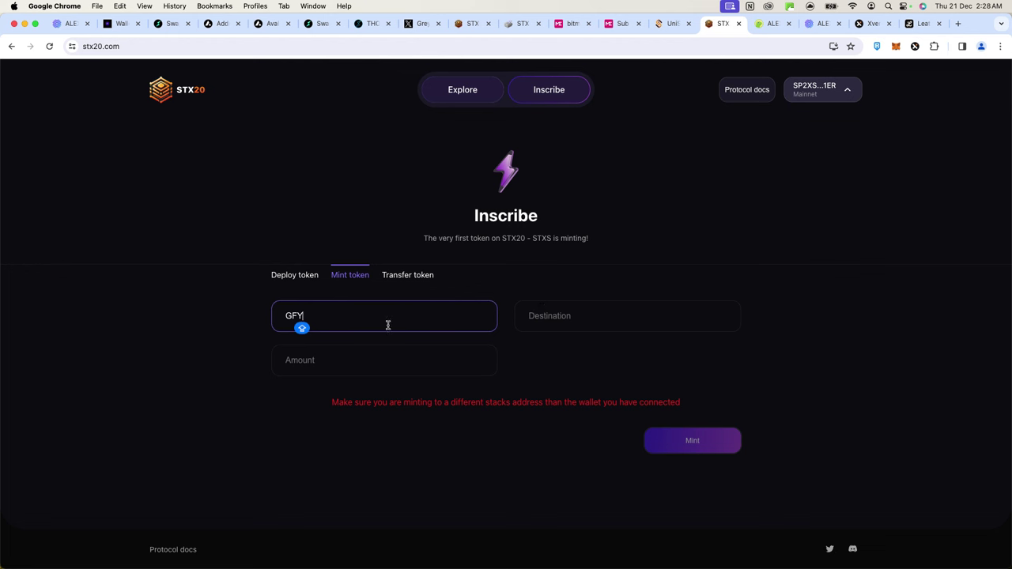
click(563, 309)
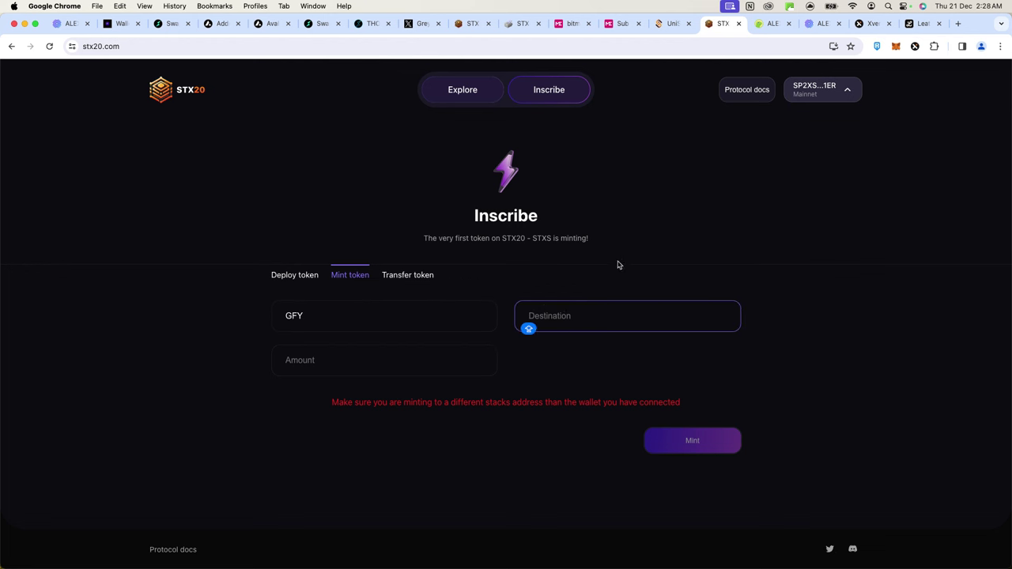
- Unlock Xverse with the wallet password, re-entering it after a wrong try, and acknowledge the data store notice
click(915, 46)
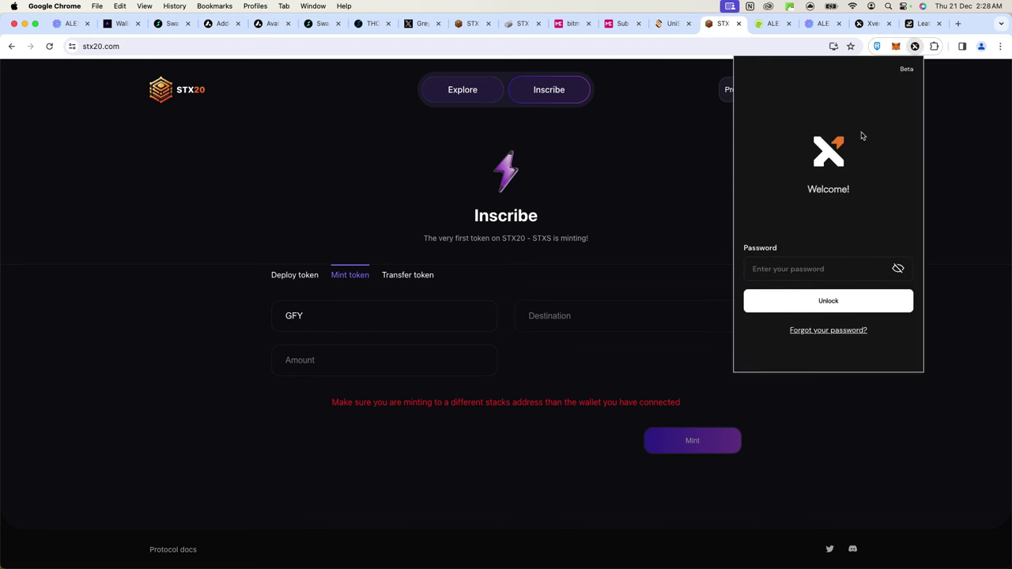
text(••)
key(Return)
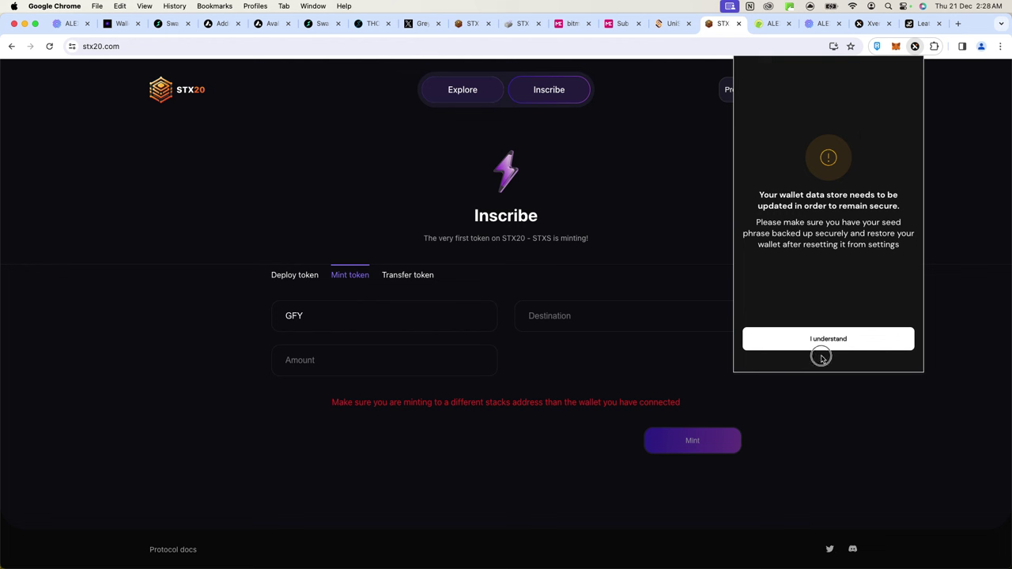
click(822, 336)
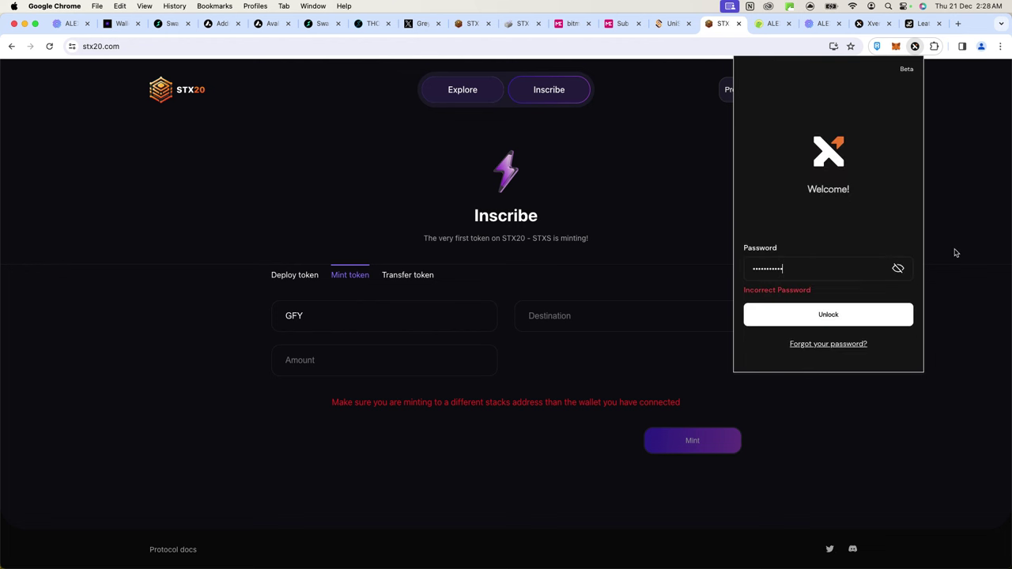
key(super+a)
text(•)
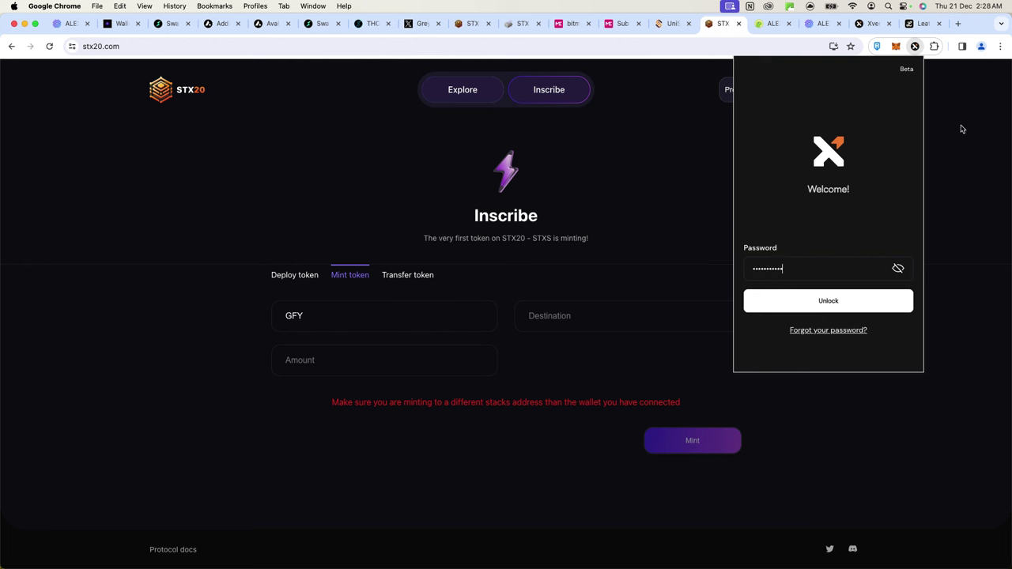
key(Return)
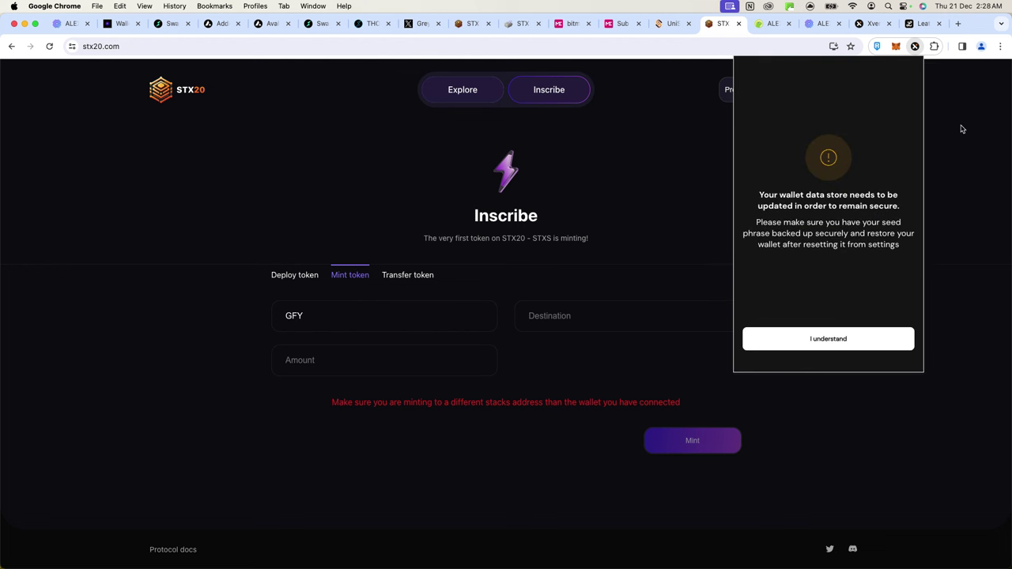
click(829, 339)
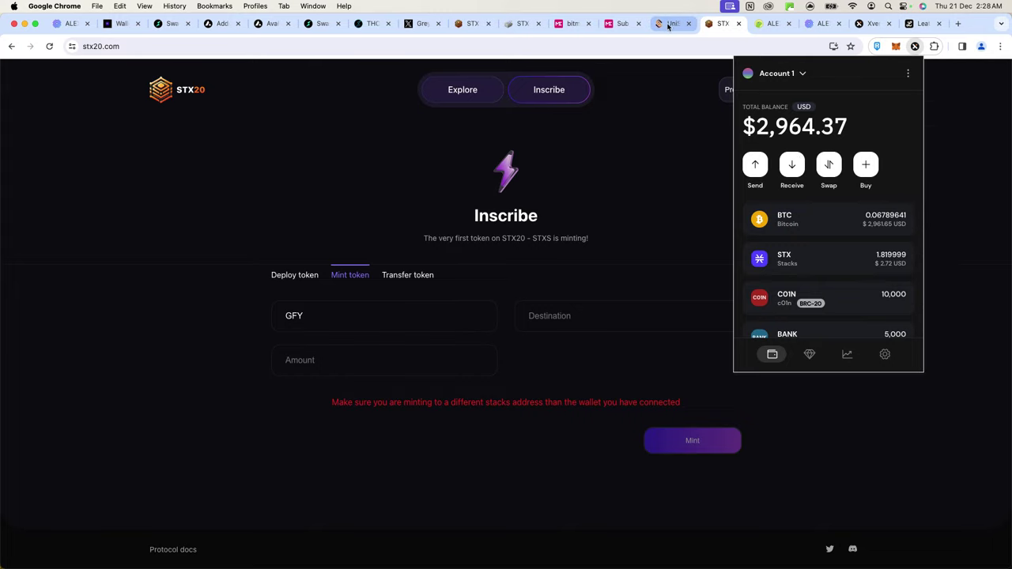
- Copy the address from the stx20browser.xyz holdings search into the stx20.com GFY mint Destination field
click(519, 23)
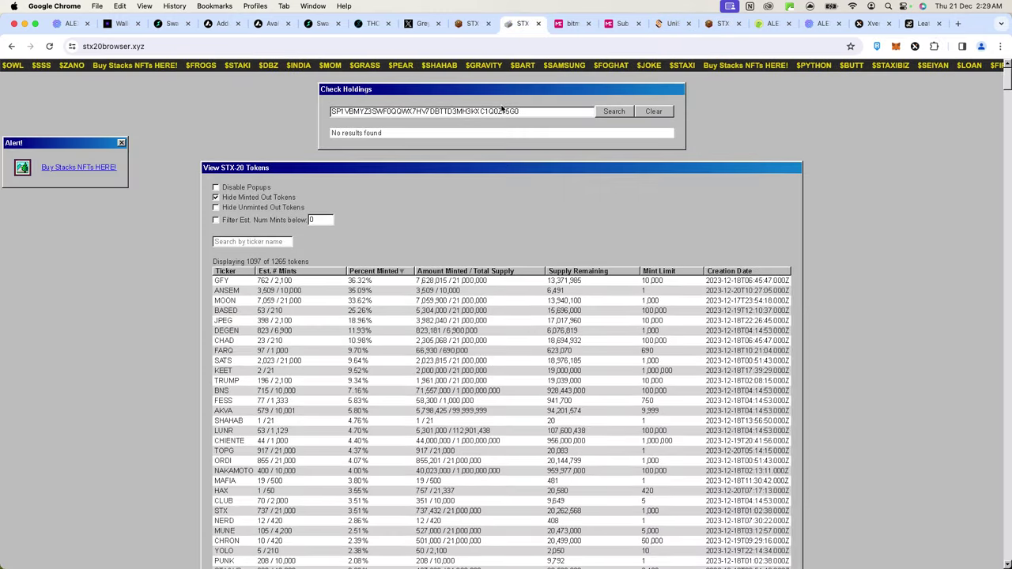
double_click(503, 111)
key(super+c)
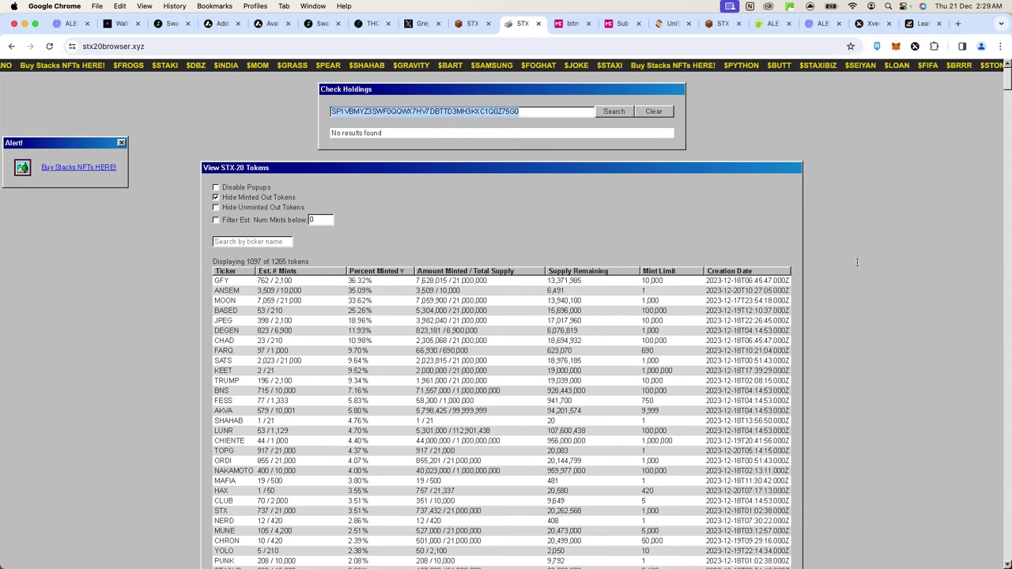
click(858, 266)
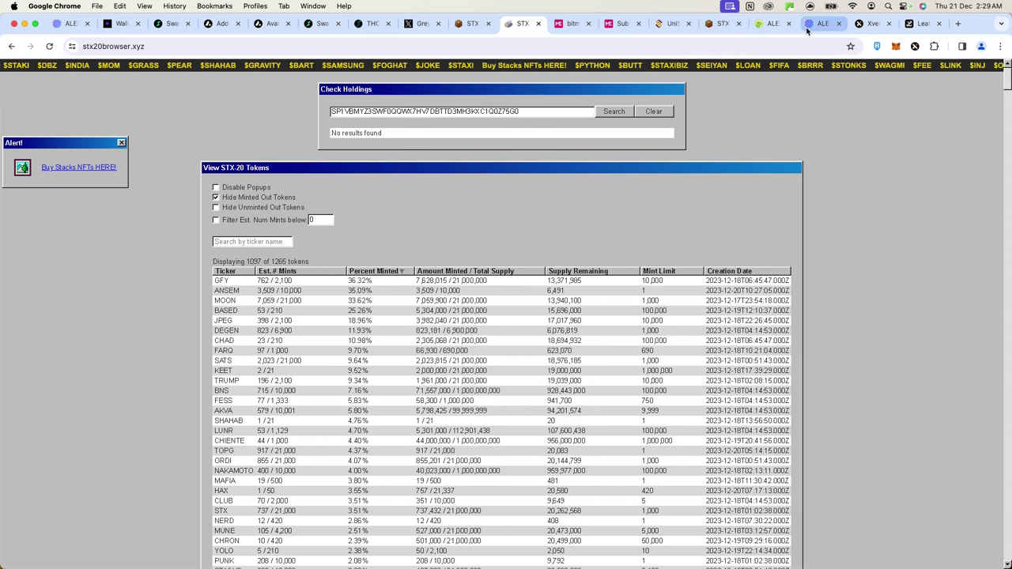
click(709, 24)
click(592, 320)
key(super+v)
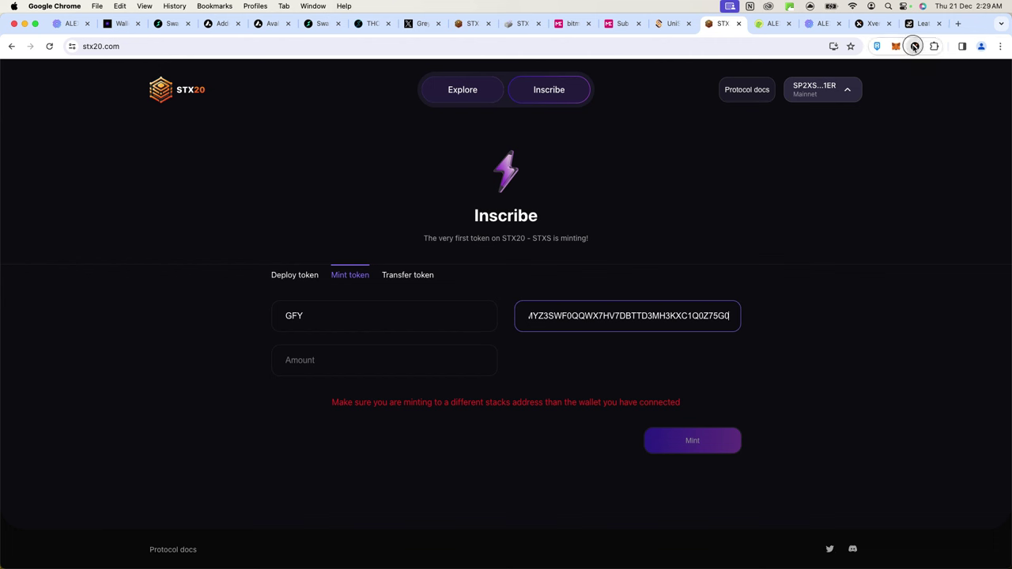
- Copy the Stacks receive address from Xverse, then enter 10000 as the mint Amount
click(914, 47)
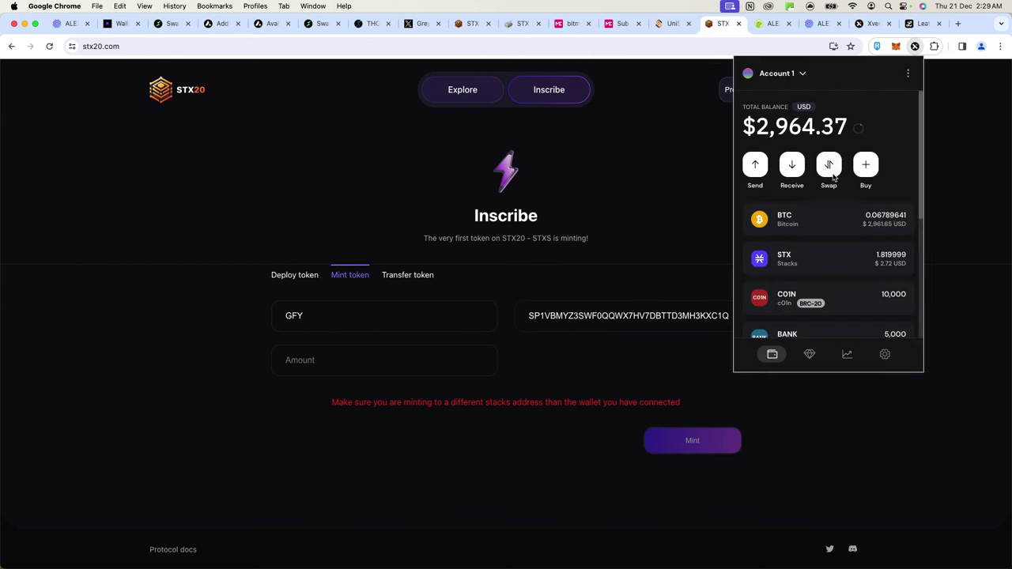
click(792, 164)
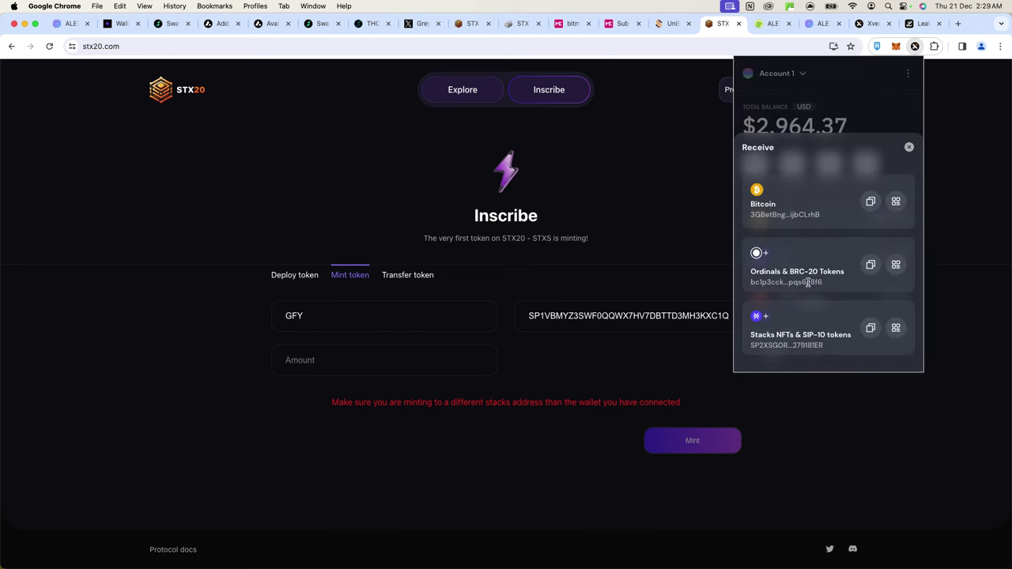
click(871, 329)
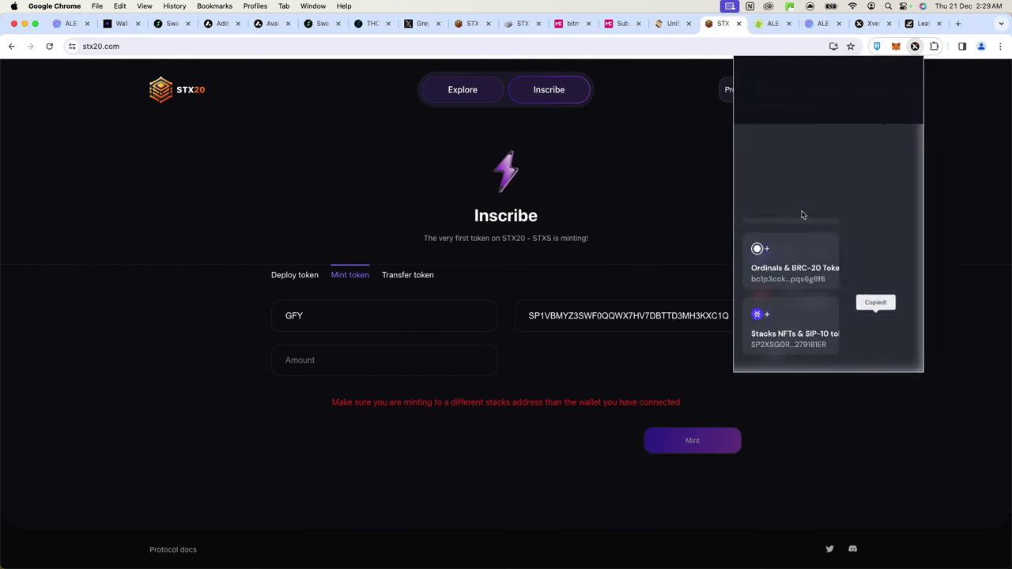
click(803, 93)
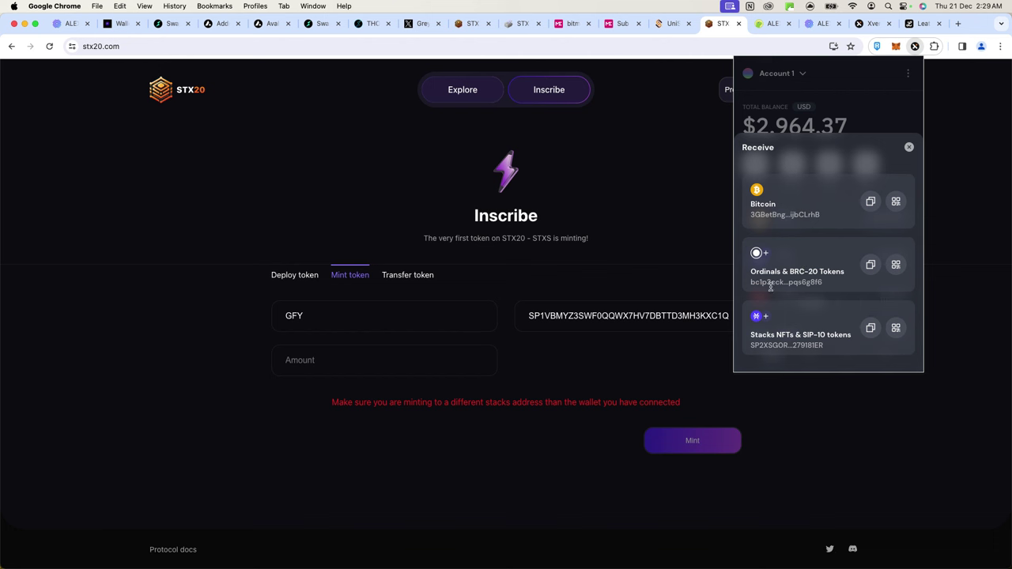
click(631, 238)
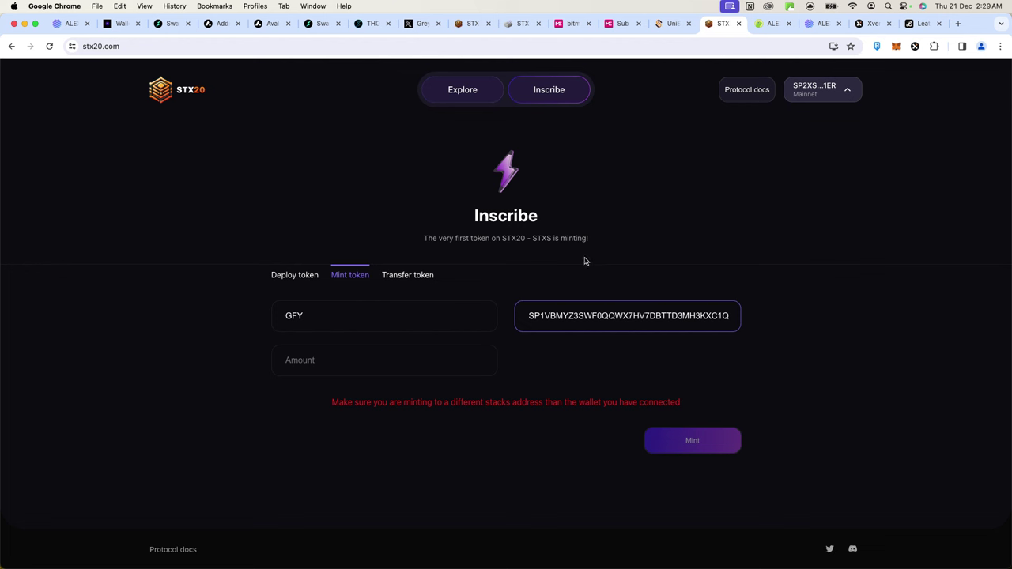
click(345, 359)
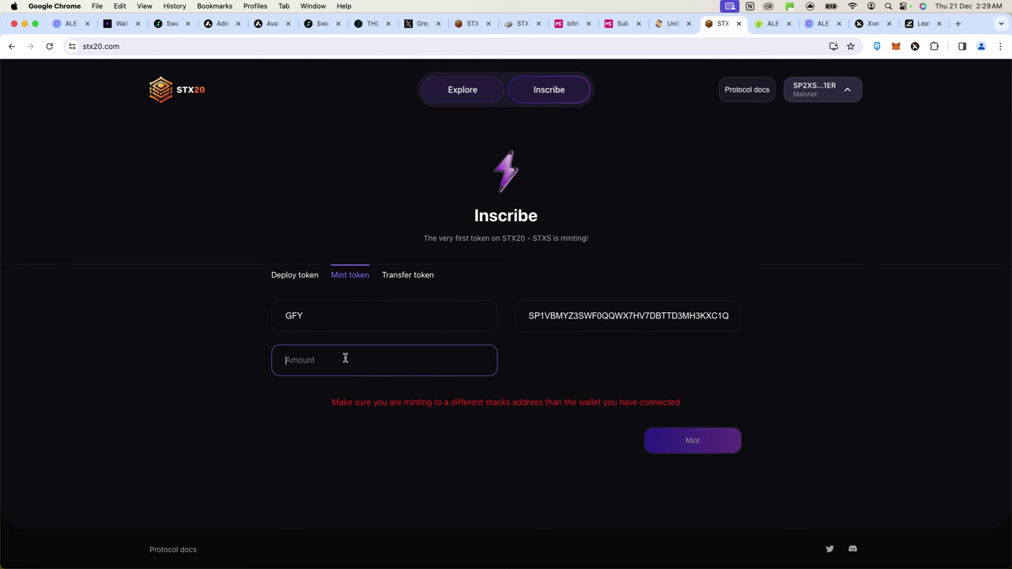
text(10)
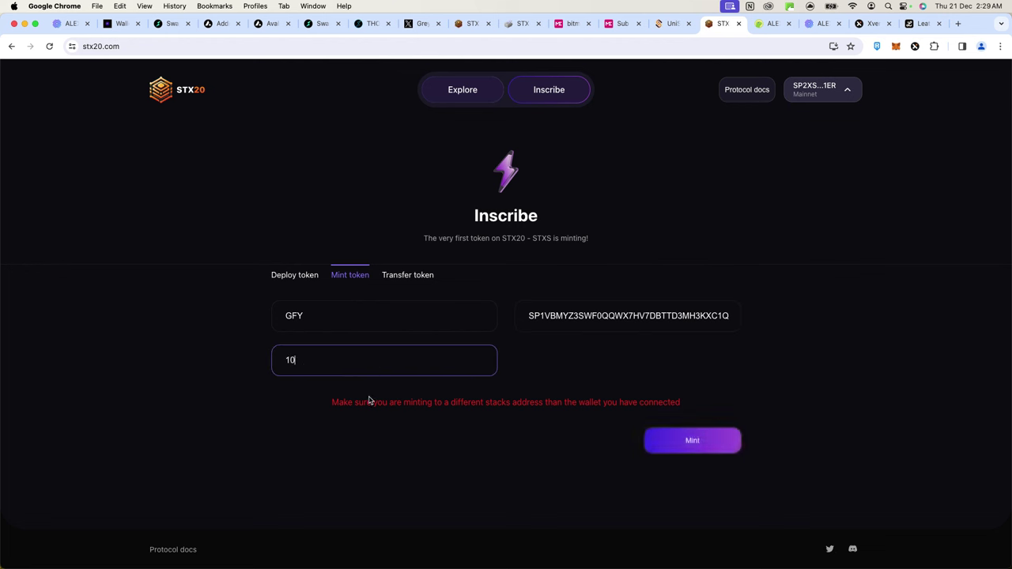
text(000)
- Submit the 10000 GFY mint and check the memo mGFY10000 and 0.0018 STX fee in Xverse
click(690, 441)
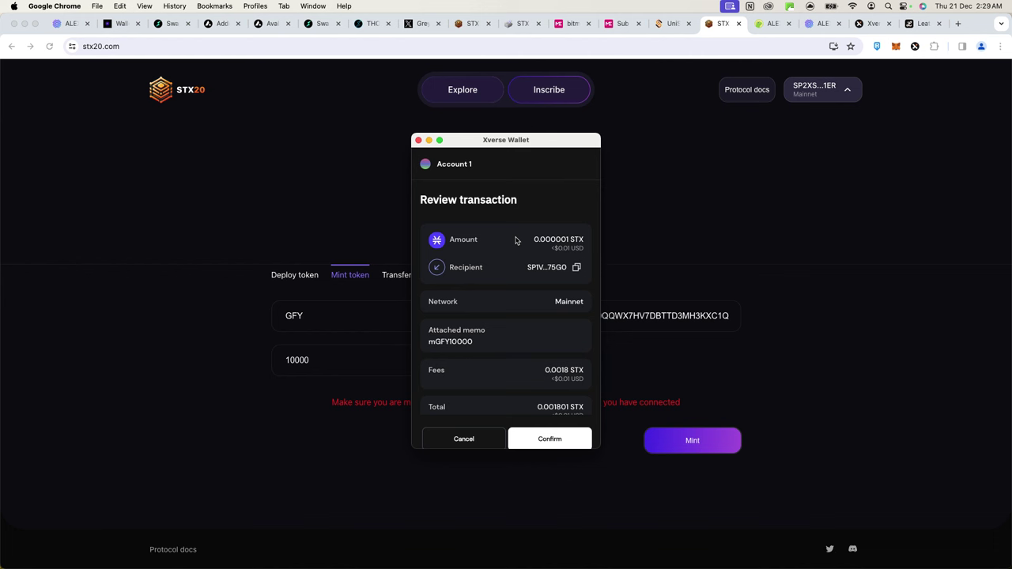
scroll(512, 287, down, 2)
scroll(513, 287, up, 2)
scroll(513, 289, down, 2)
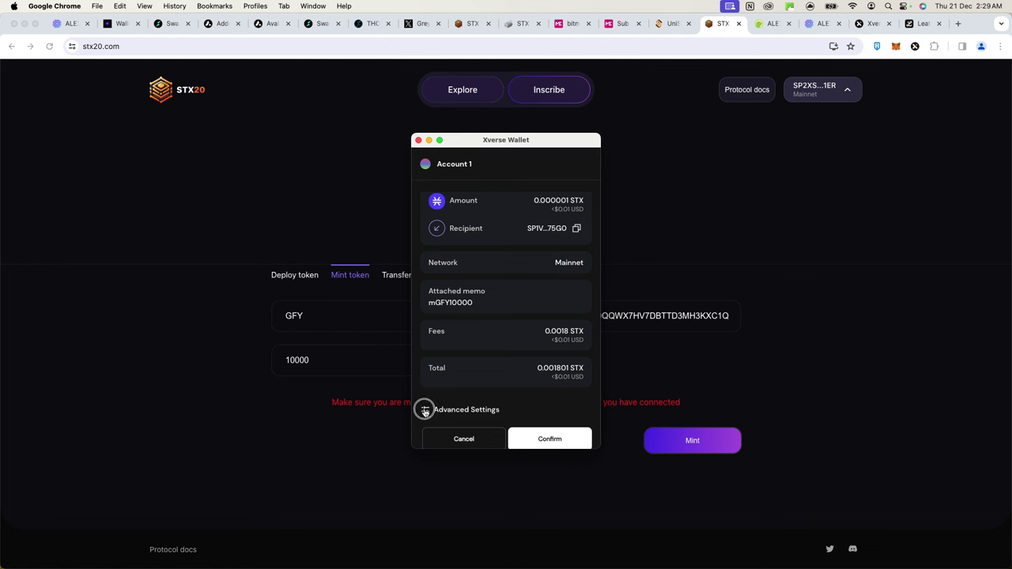
click(426, 411)
- Replace the 0.0018 STX fee with a custom 1 STX fee and apply it
click(455, 405)
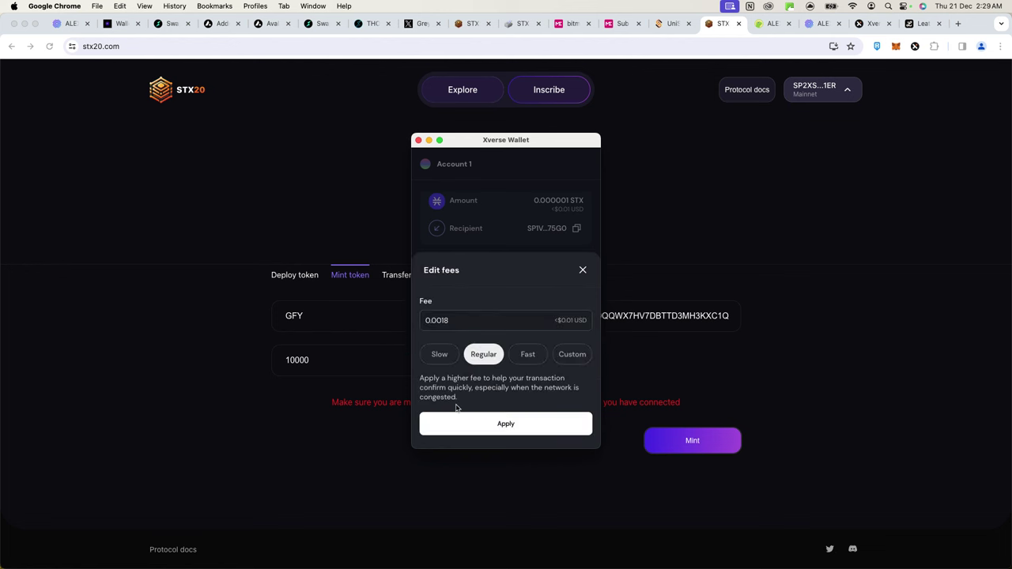
click(464, 320)
drag(452, 320, 369, 298)
text(1)
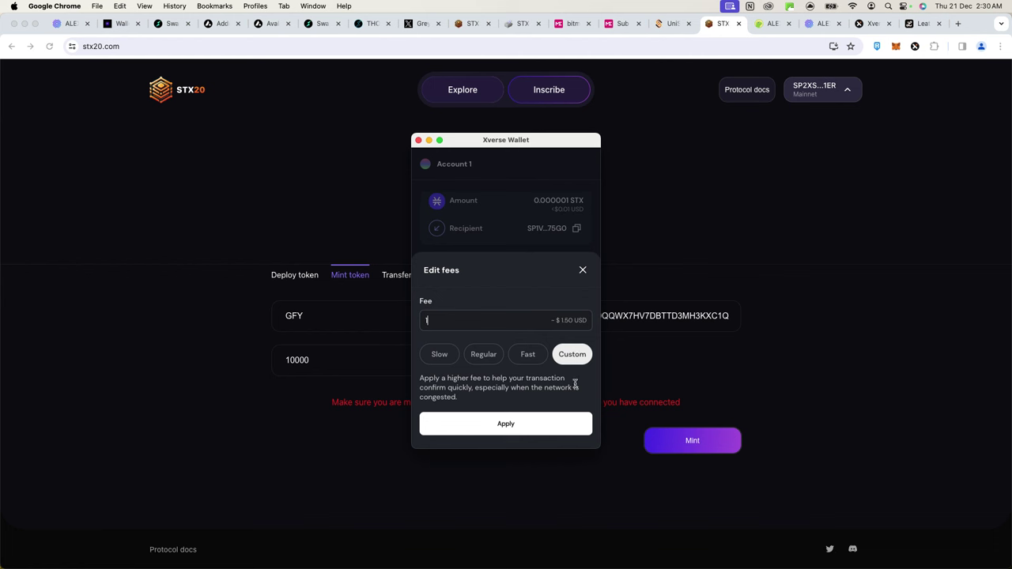
click(495, 427)
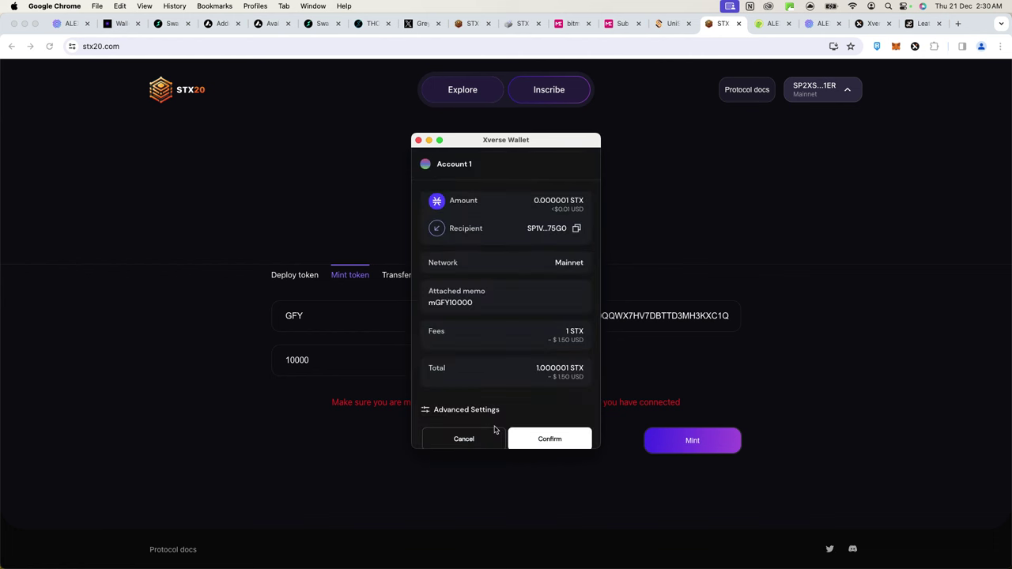
scroll(506, 372, down, 1)
- Change the nonce from 13 to 14 and confirm the GFY mint transaction
click(458, 395)
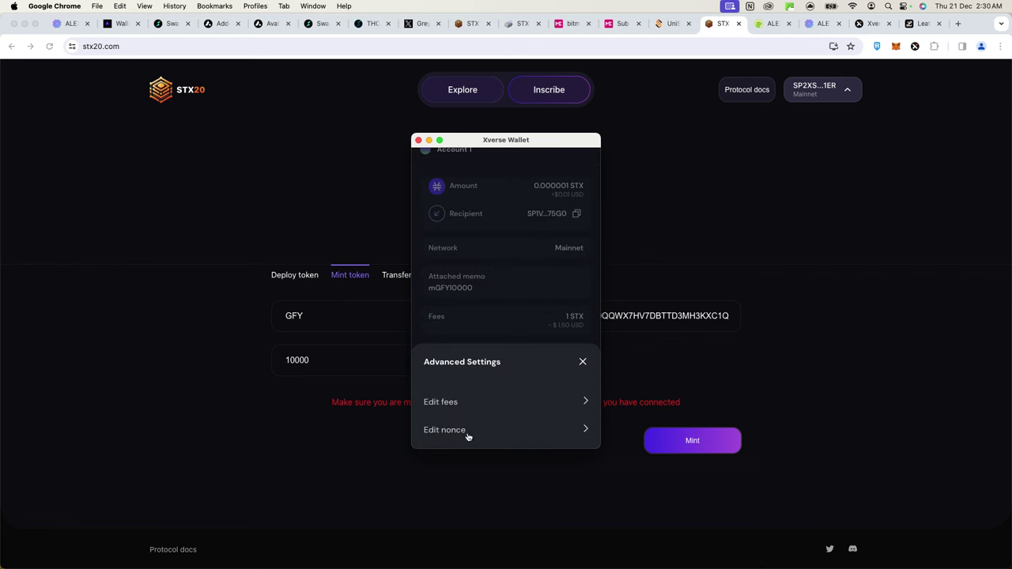
click(470, 433)
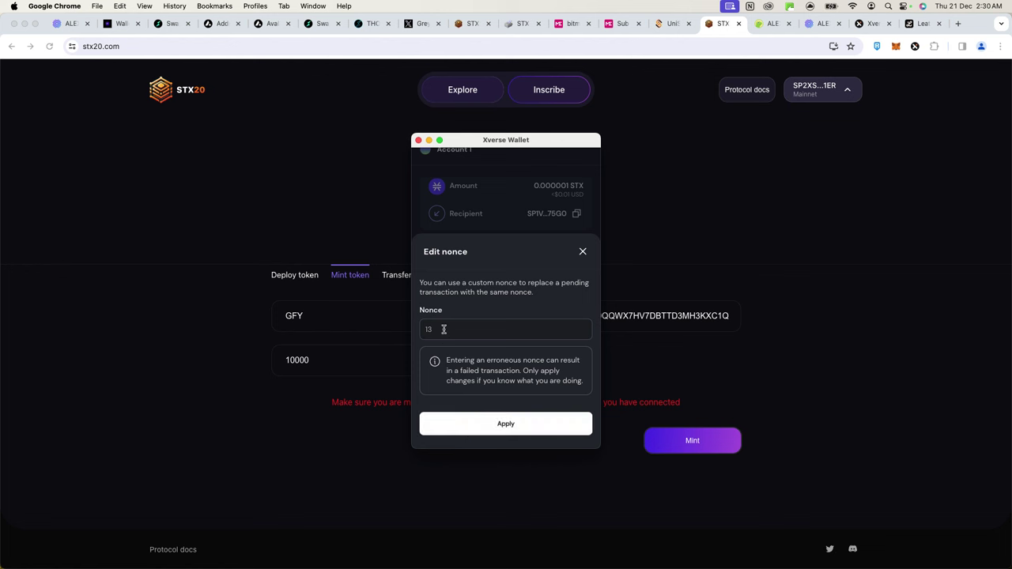
click(431, 329)
drag(445, 329, 346, 329)
text(14)
click(487, 424)
click(558, 431)
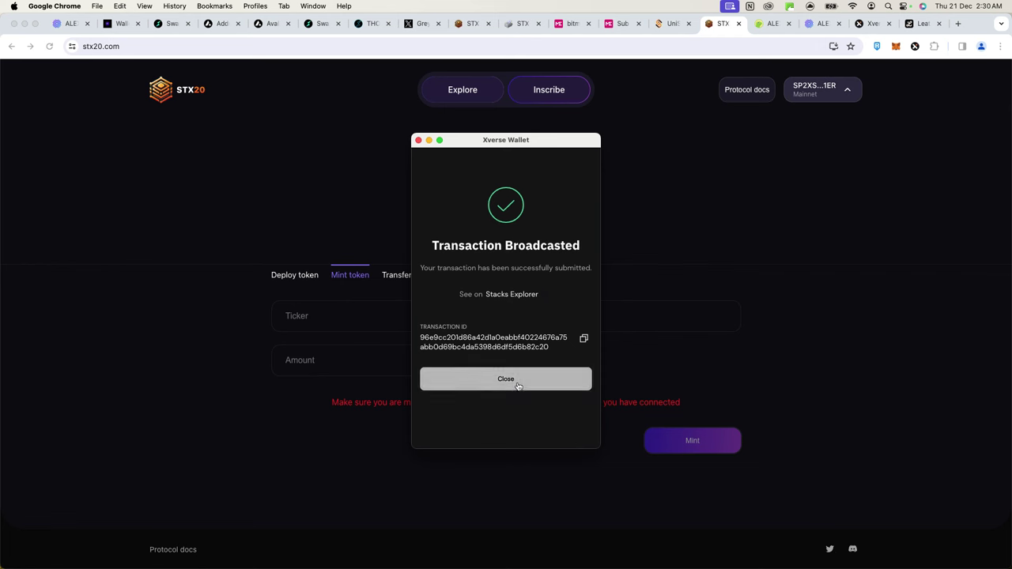
- Close the Transaction Broadcasted window and go back to the stx20browser.xyz tab
click(517, 383)
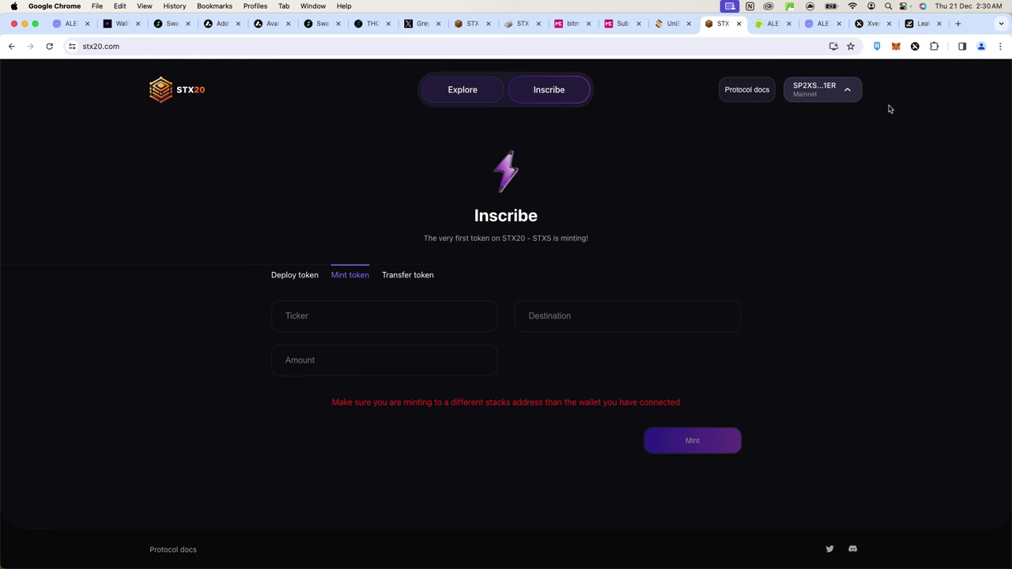
click(518, 23)
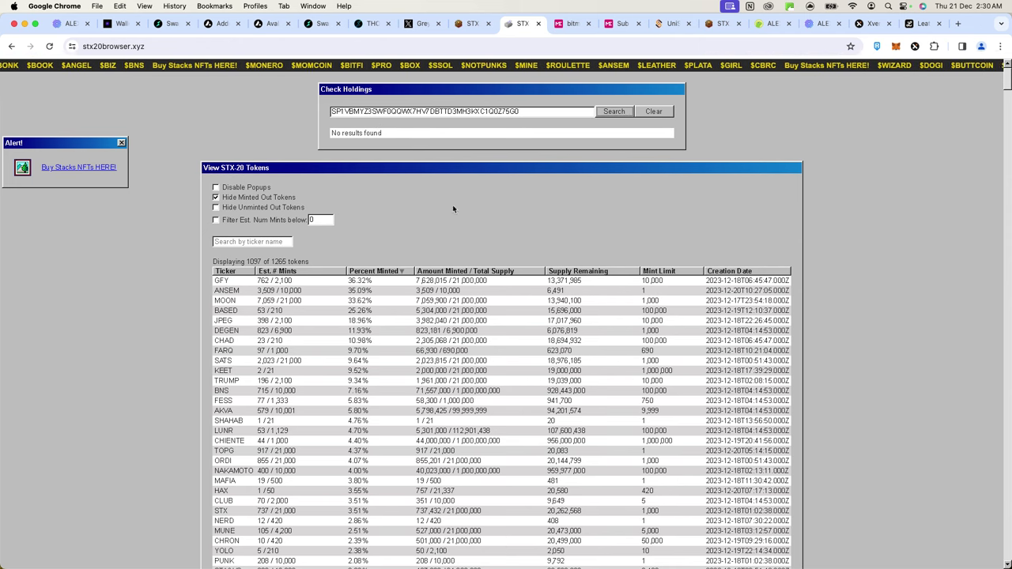
scroll(424, 372, down, 3)
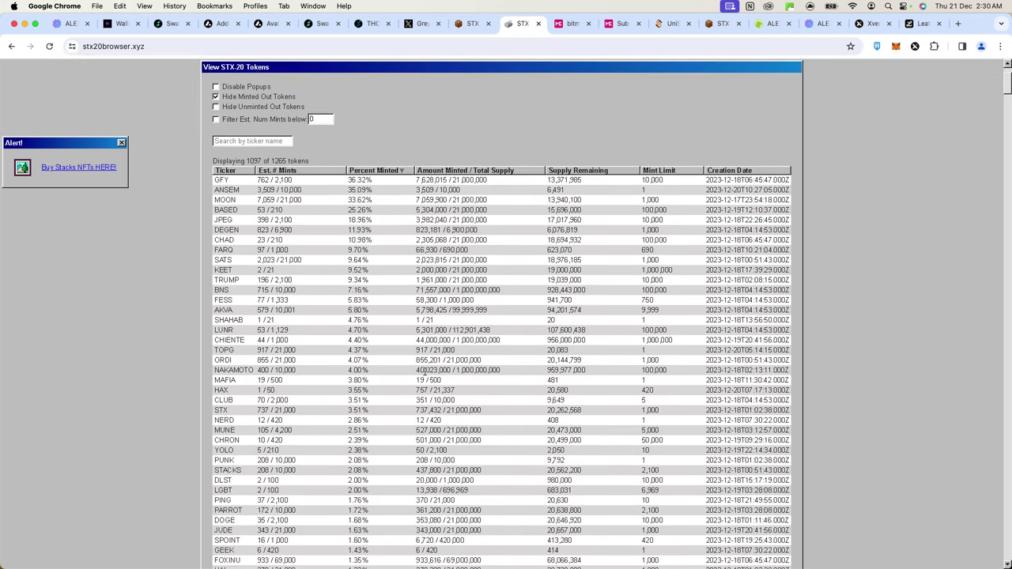
scroll(425, 372, down, 5)
scroll(425, 372, up, 10)
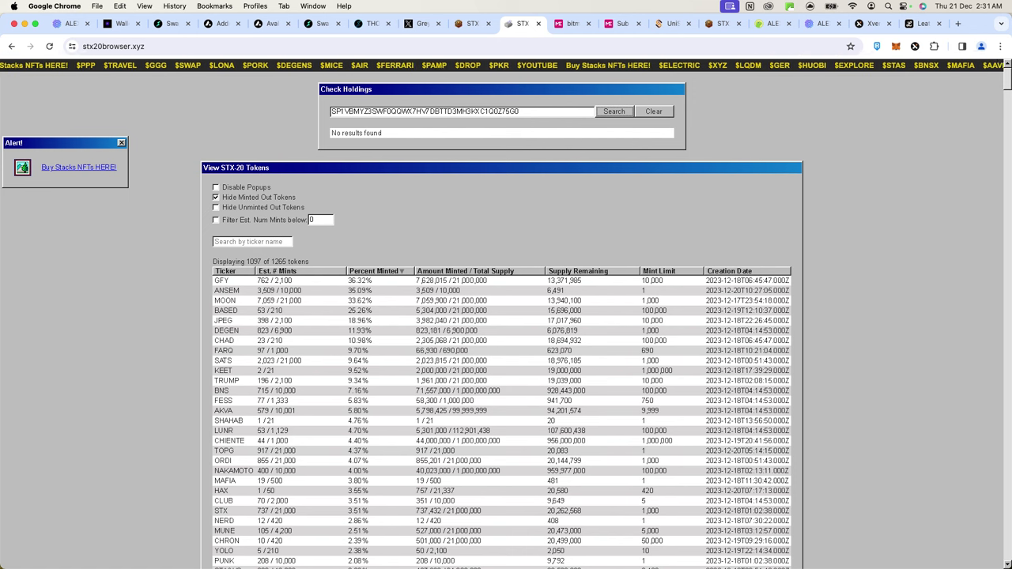
click(680, 212)
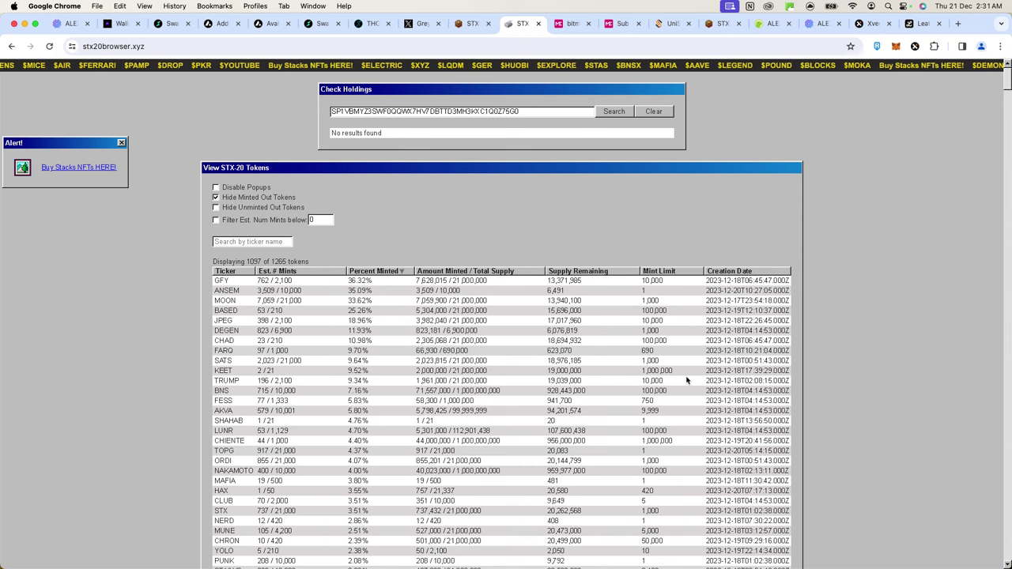
scroll(686, 380, down, 3)
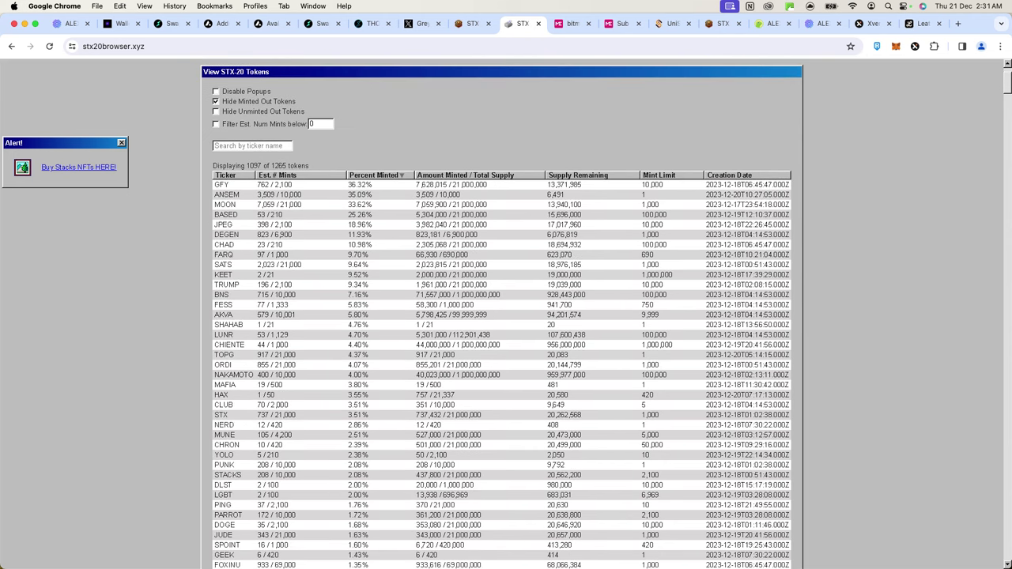